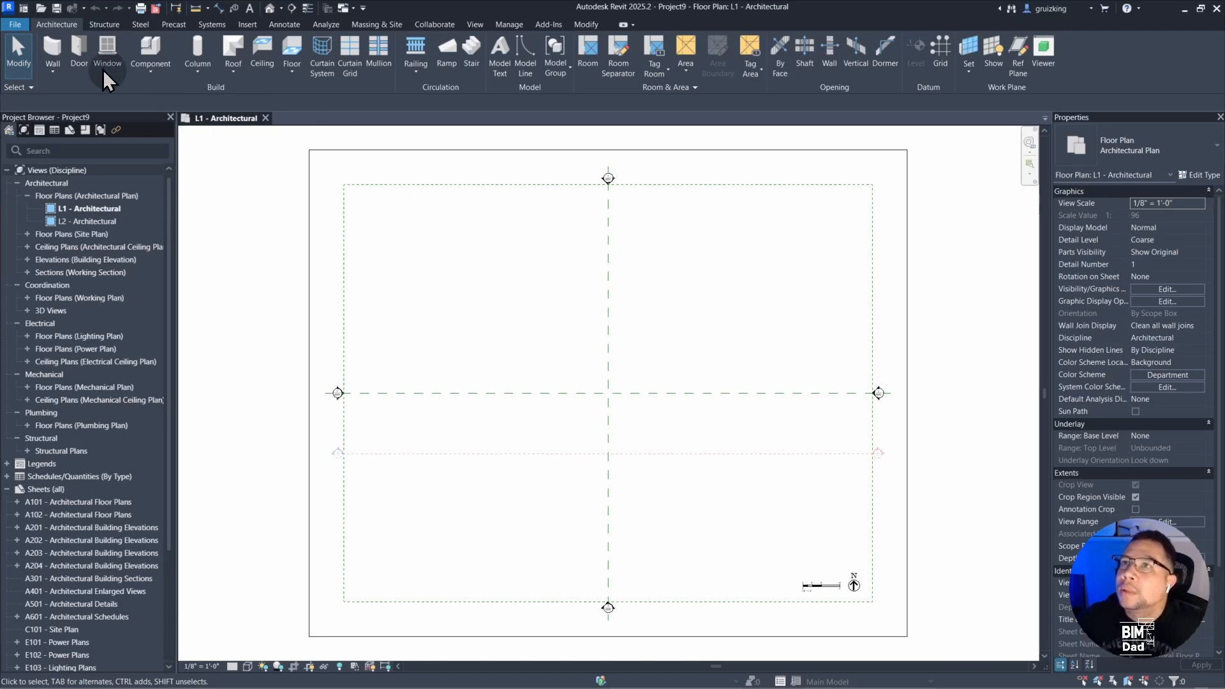
Start the Wall tool and review its height/depth, top constraint and location line options
{"action": "left_click", "coordinate": [53, 48]}
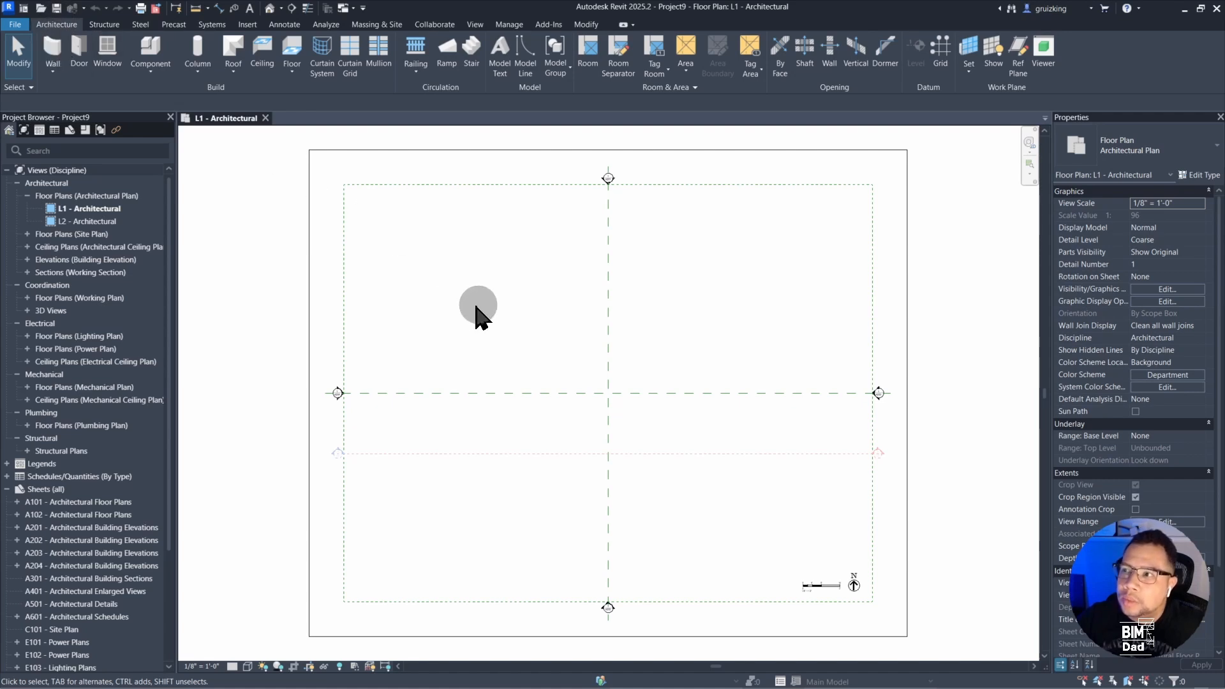
{"action": "key", "text": "w"}
{"action": "key", "text": "a"}
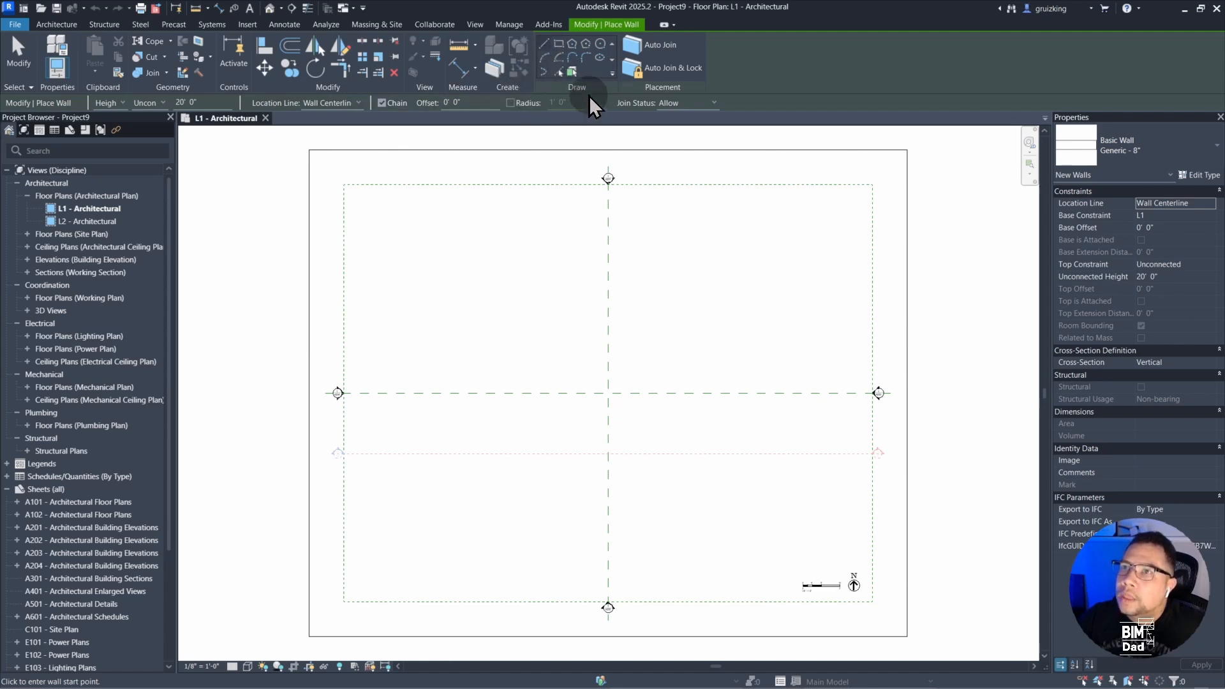
{"action": "left_click", "coordinate": [120, 102]}
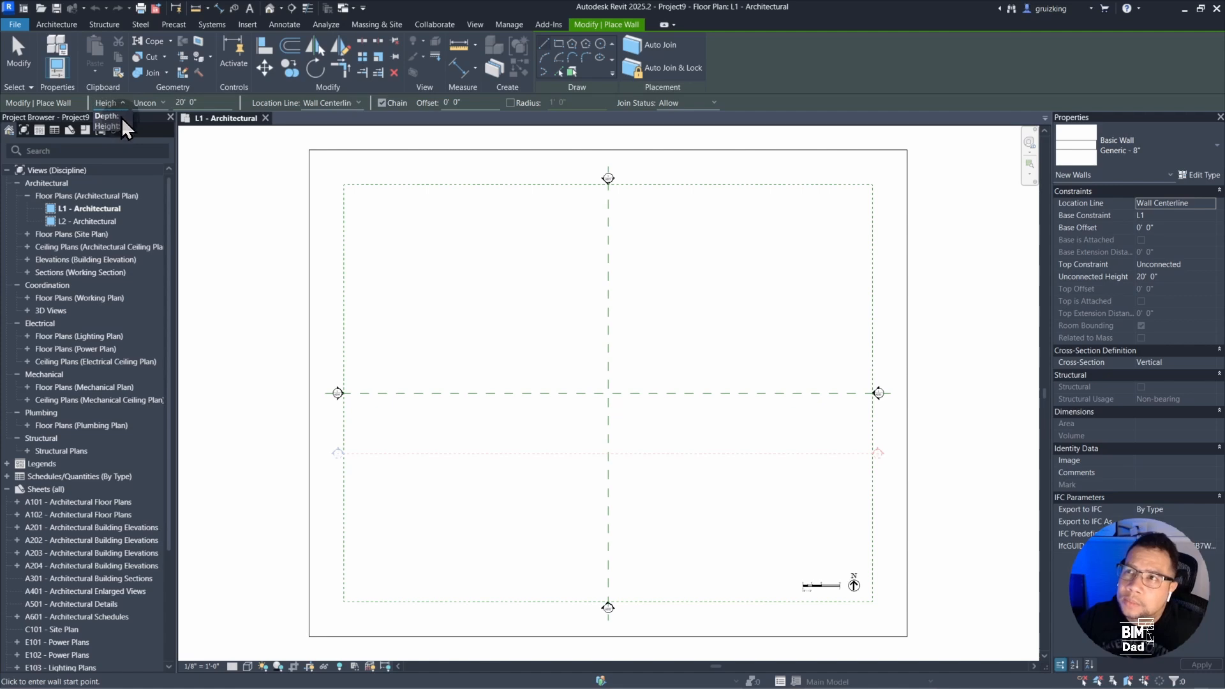
{"action": "left_click", "coordinate": [156, 102]}
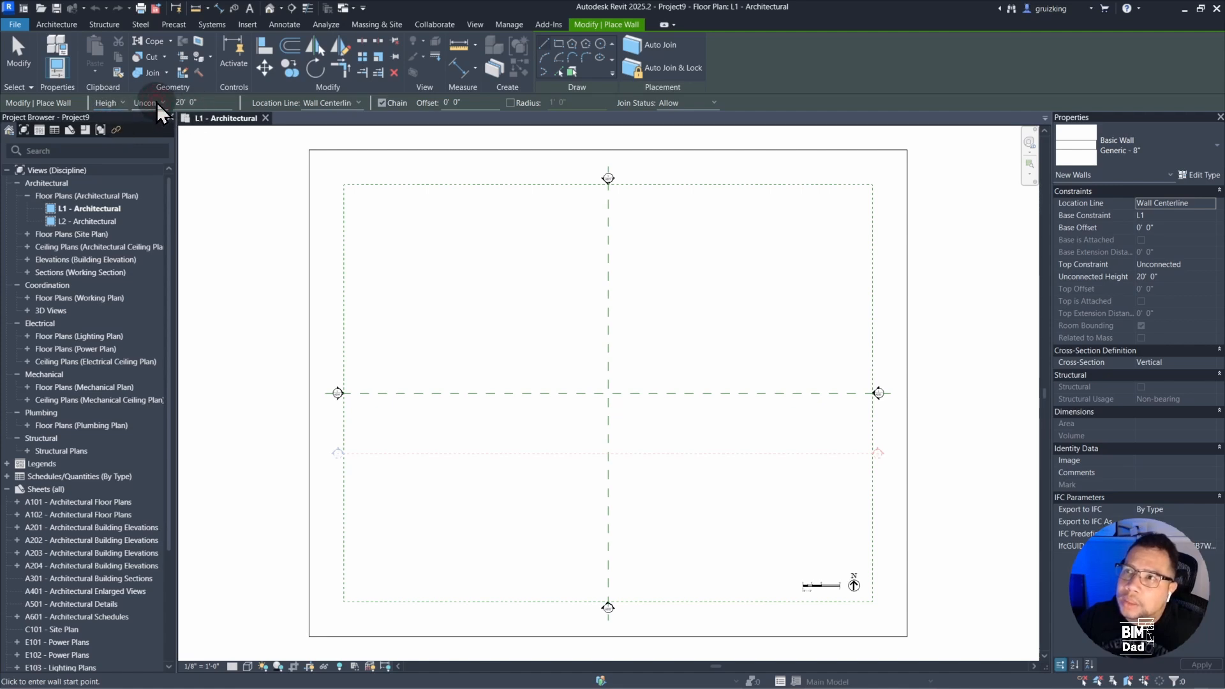
{"action": "left_click", "coordinate": [156, 102]}
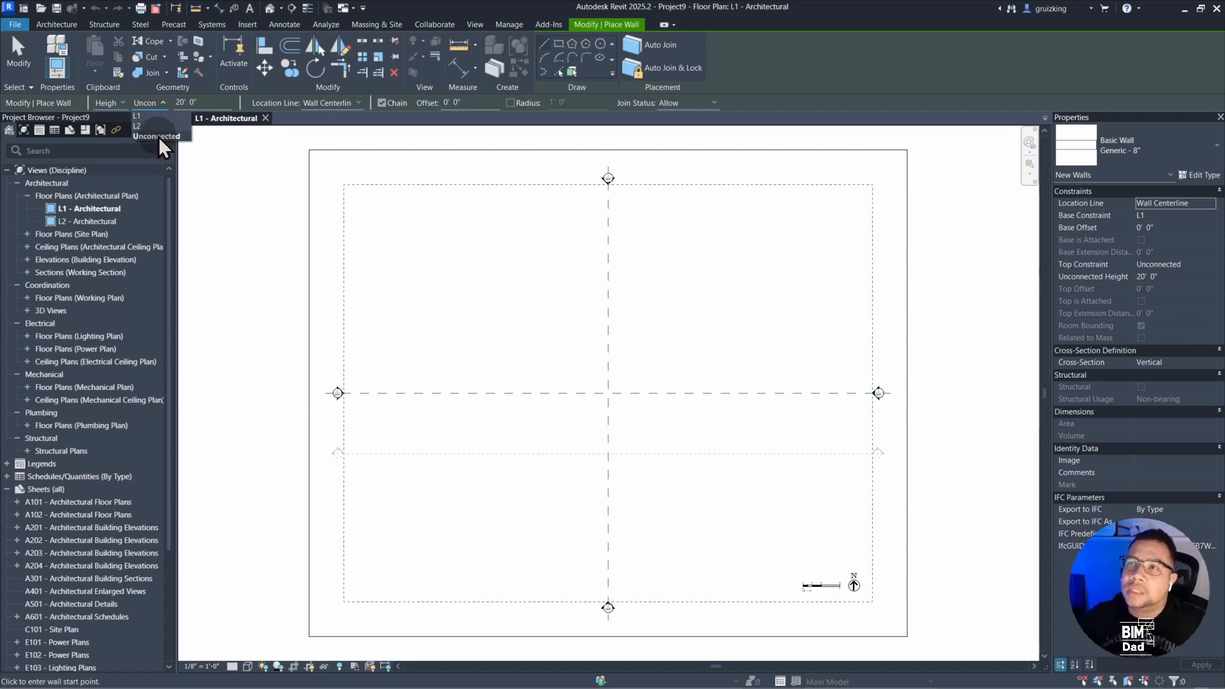
{"action": "left_click", "coordinate": [206, 96]}
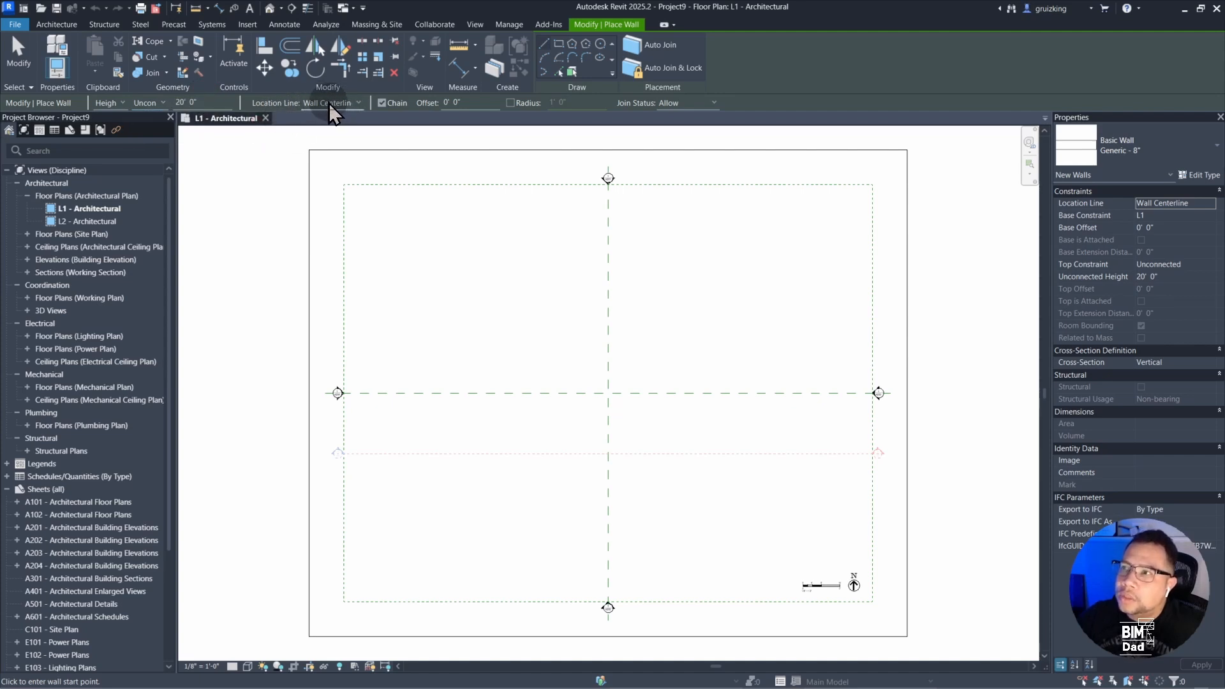
{"action": "middle_click_drag", "start_coordinate": [497, 319], "coordinate": [488, 320]}
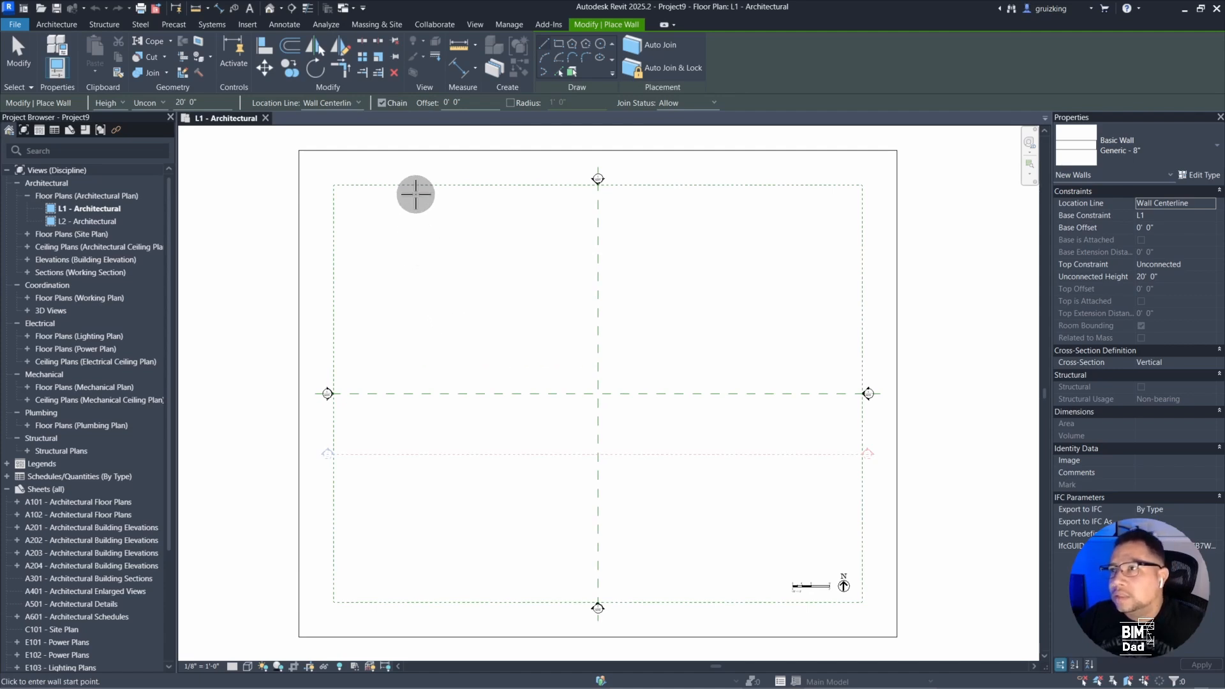
{"action": "left_click", "coordinate": [335, 102]}
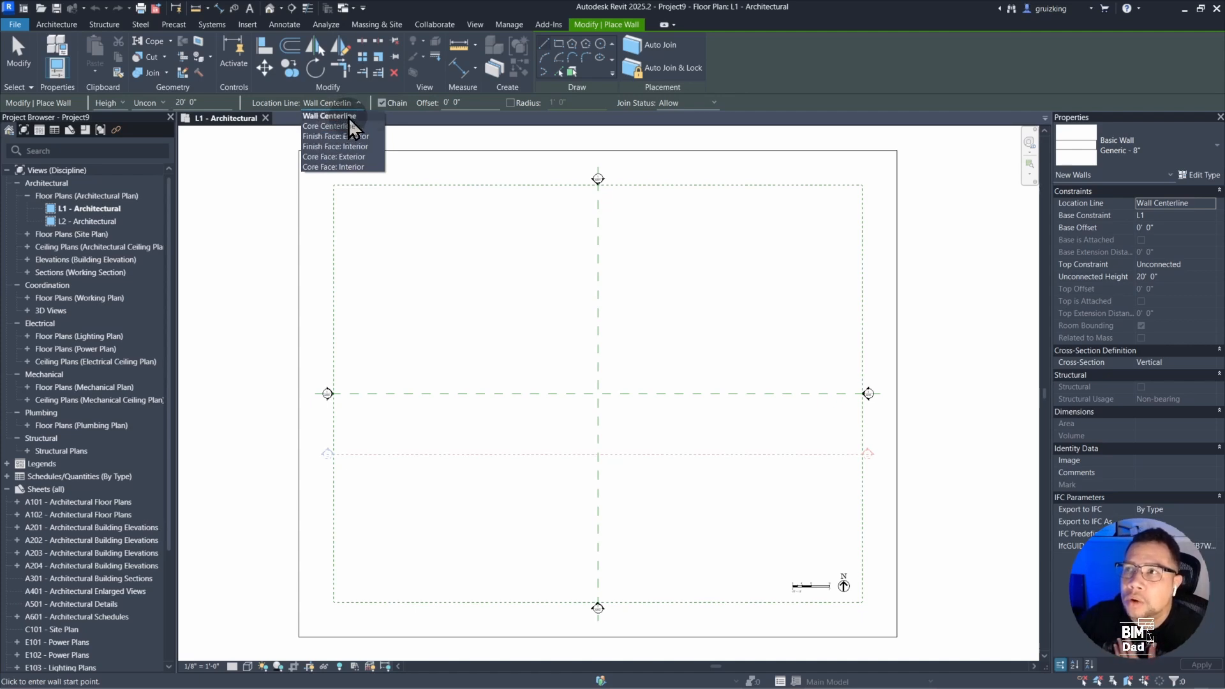
{"action": "left_click", "coordinate": [412, 114]}
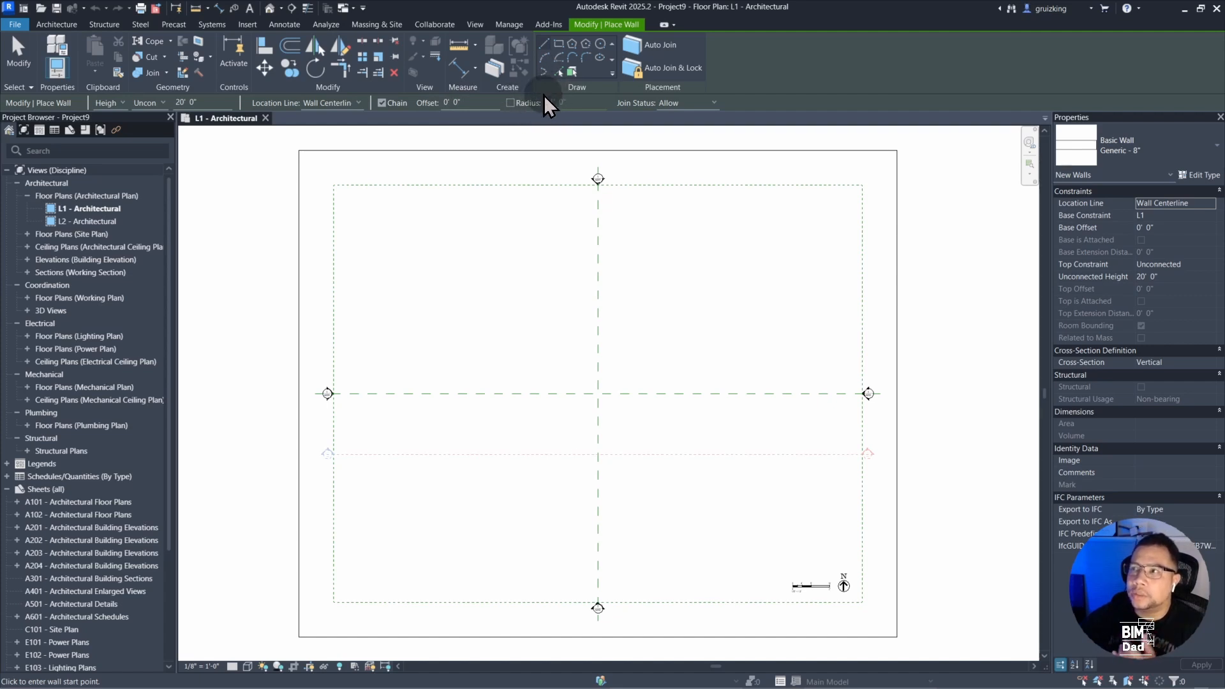
Enable a 1'-0" corner radius and draw chained horizontal and vertical walls about 31 ft and 19 ft long
{"action": "left_click", "coordinate": [510, 103]}
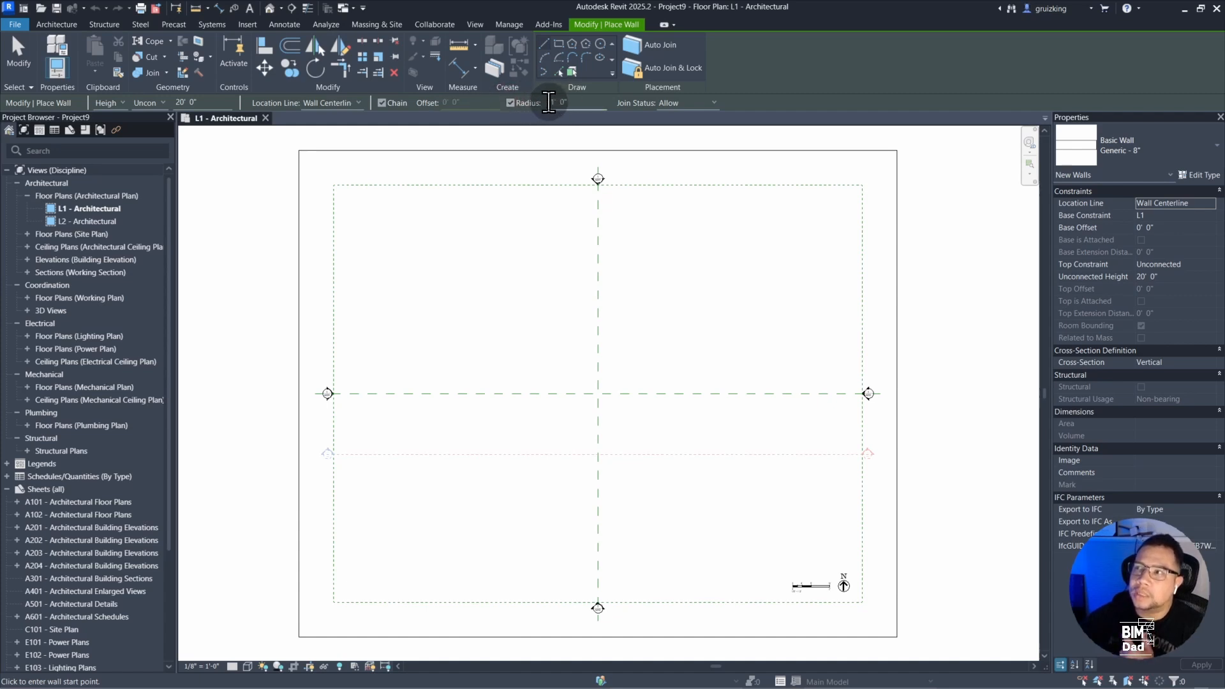
{"action": "left_click", "coordinate": [441, 258]}
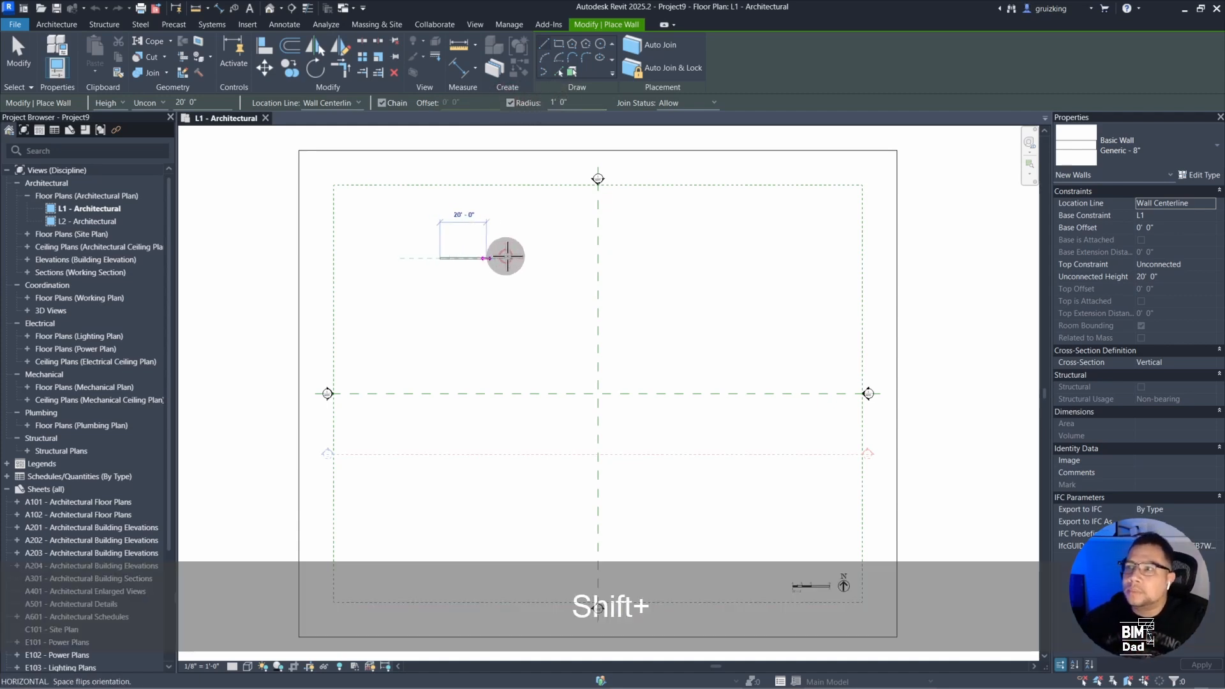
{"action": "left_click", "coordinate": [517, 296]}
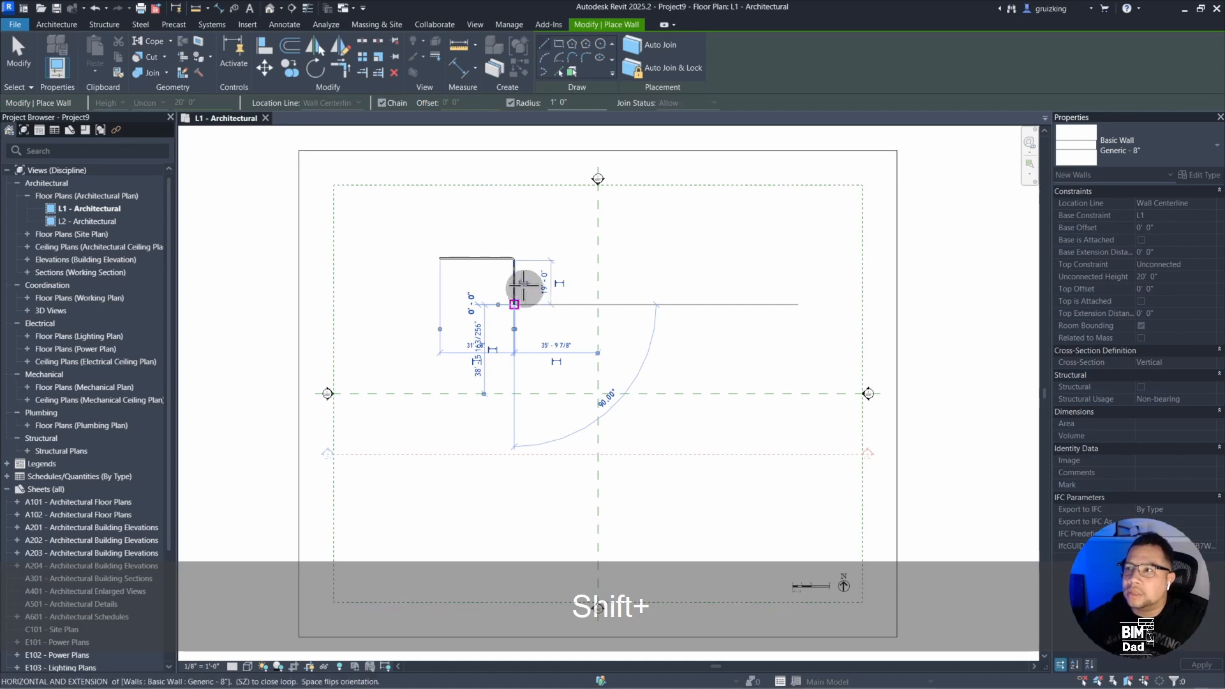
{"action": "scroll", "coordinate": [511, 278], "scroll_direction": "up", "scroll_amount": 3}
{"action": "scroll", "coordinate": [508, 279], "scroll_direction": "up", "scroll_amount": 3}
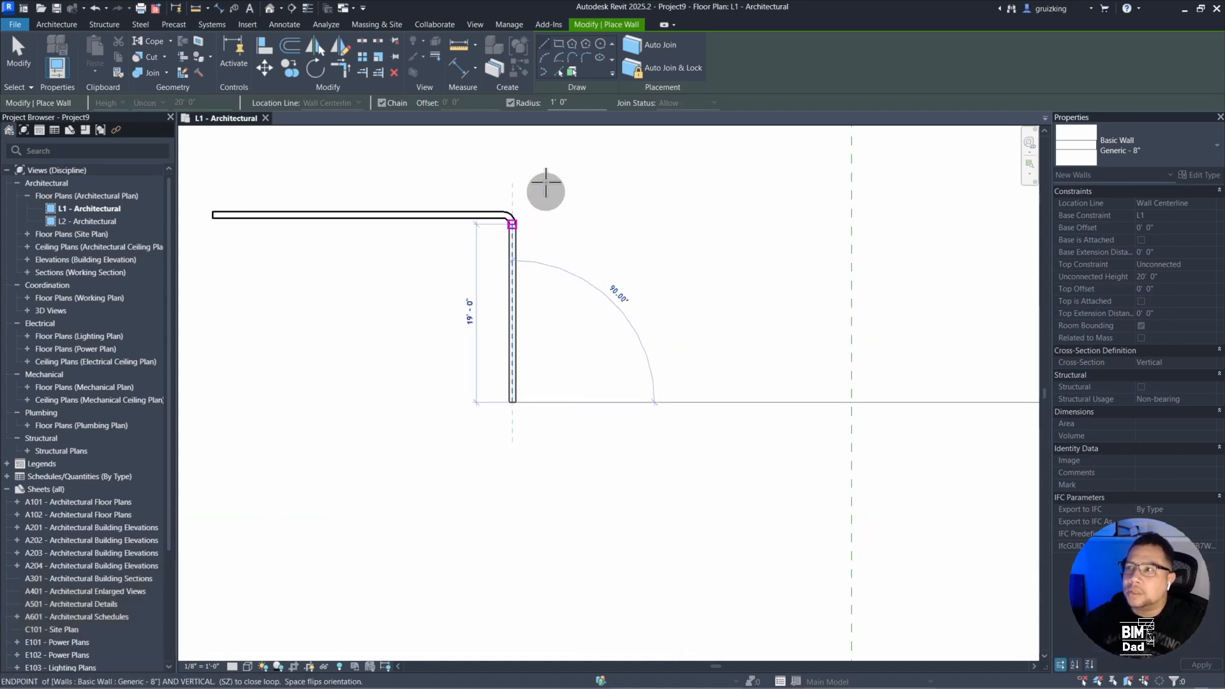
Set the corner radius to 5'-0" and continue the chain with a horizontal wall back from the vertical wall's lower end
{"action": "left_click", "coordinate": [565, 102]}
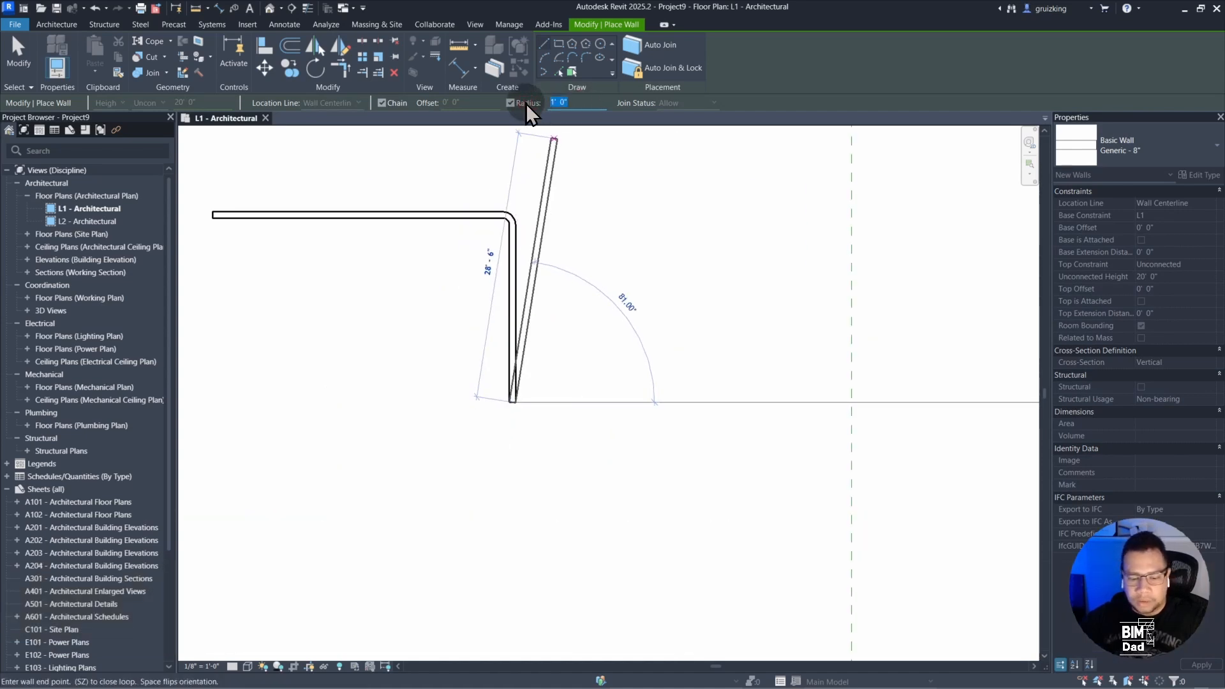
{"action": "type", "text": "5"}
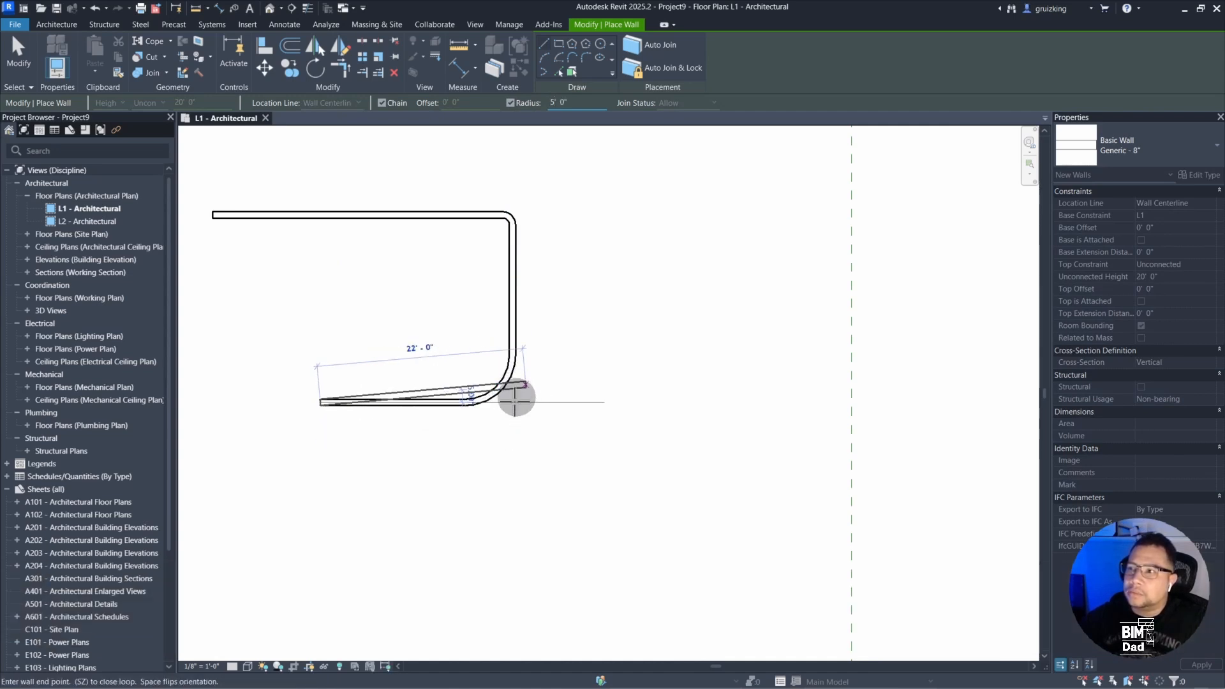
{"action": "middle_click_drag", "start_coordinate": [490, 424], "coordinate": [591, 424]}
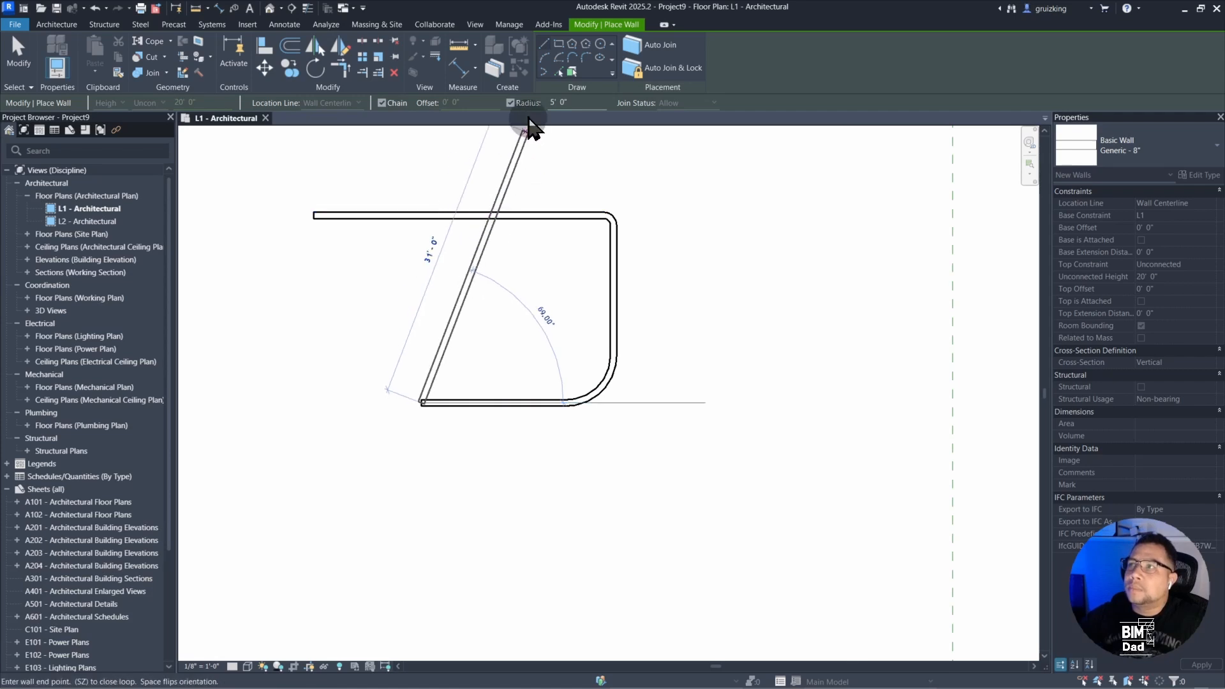
Turn off the corner radius and draw walls about 12'-6" up, 9'-6" across, and up to the upper horizontal wall
{"action": "left_click", "coordinate": [519, 103]}
{"action": "left_click", "coordinate": [421, 285], "text": "shift"}
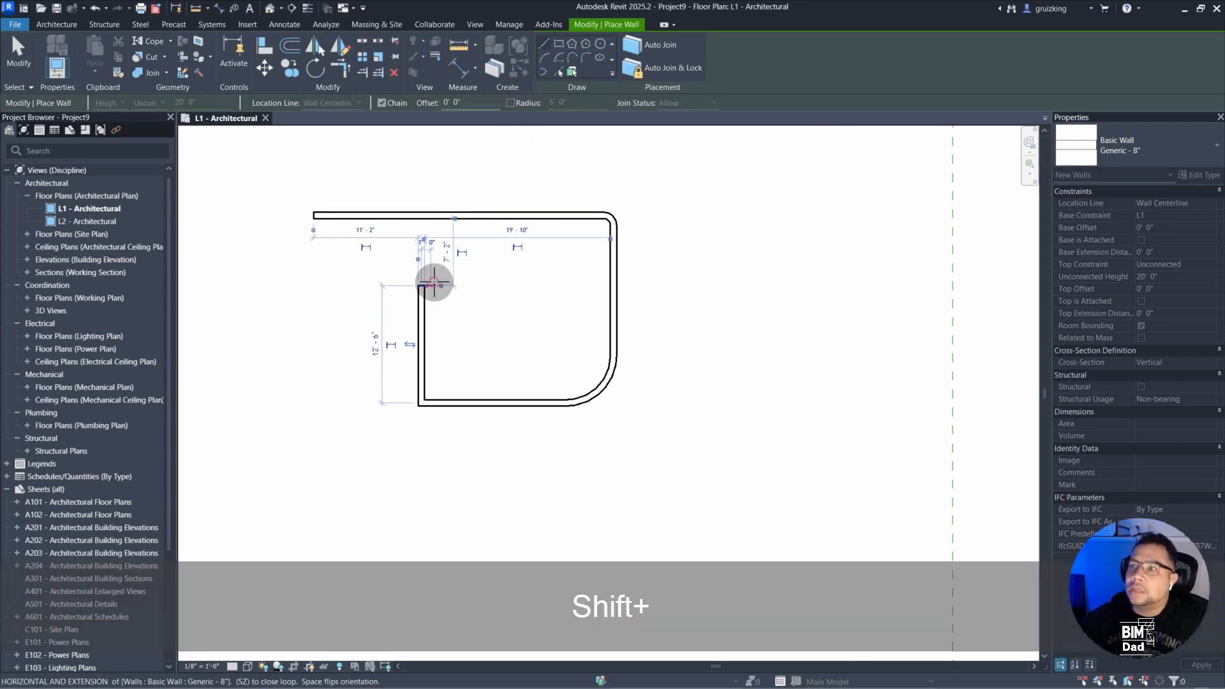
{"action": "left_click", "coordinate": [335, 287], "text": "shift"}
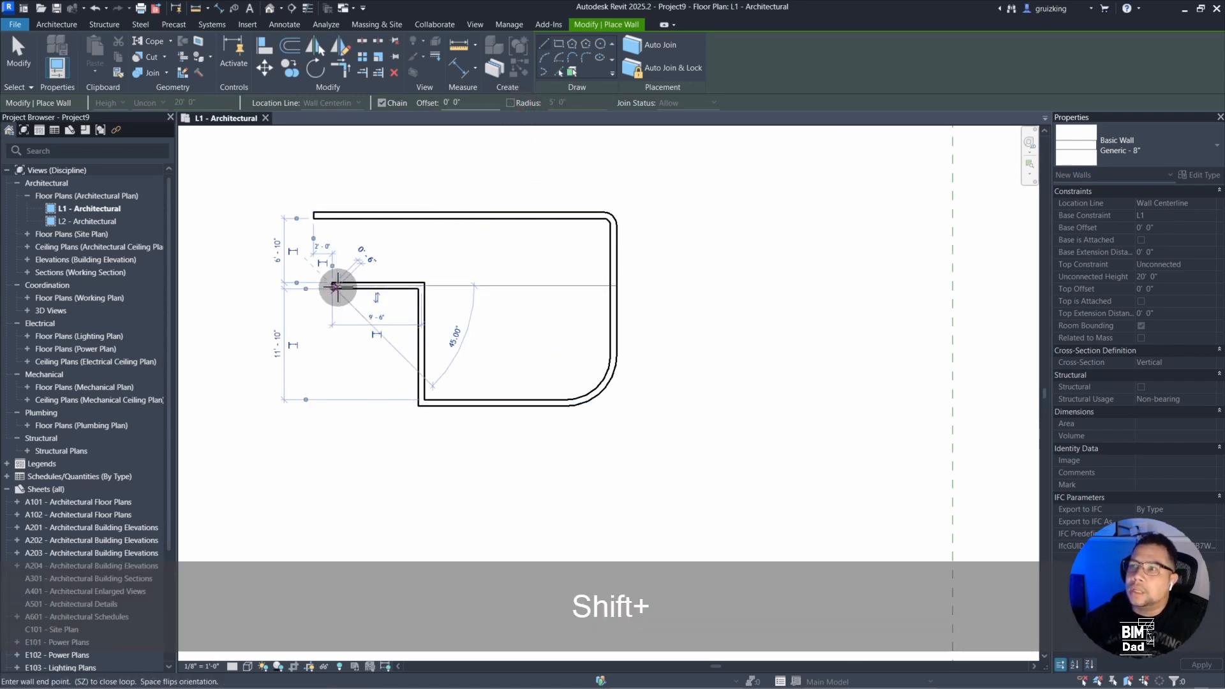
{"action": "left_click", "coordinate": [335, 215], "text": "shift"}
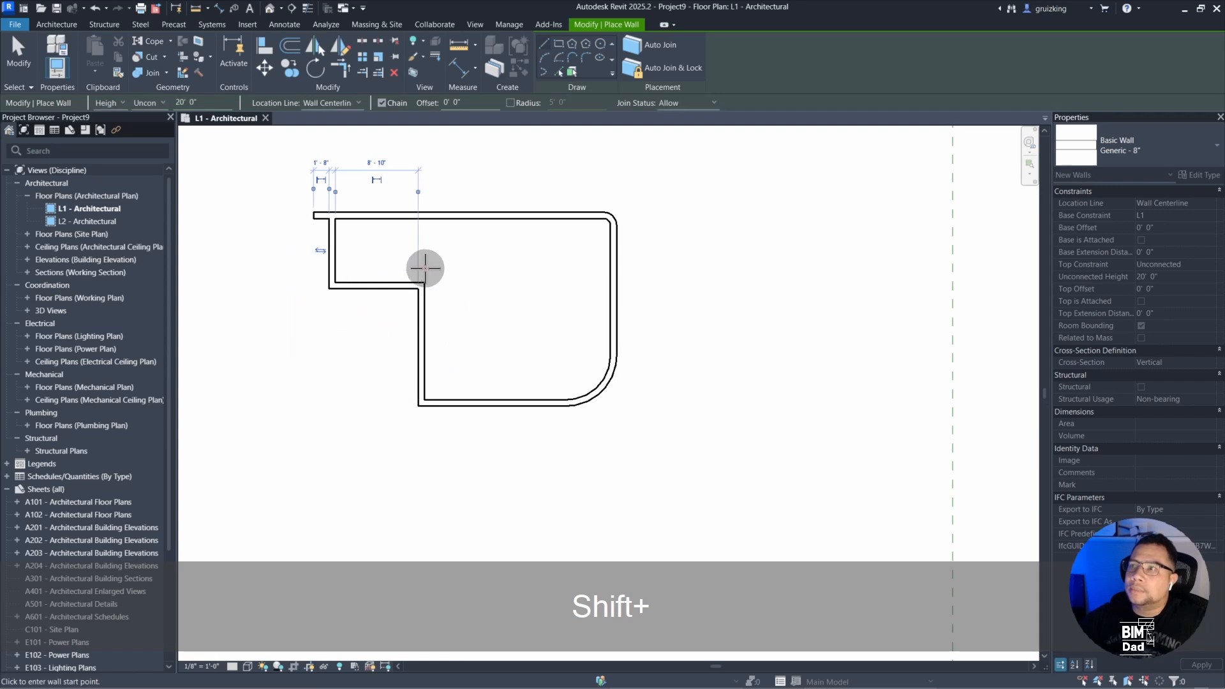
{"action": "key", "text": "shift+Escape"}
Trim the upper horizontal wall to a clean corner with the short vertical wall at its left end
{"action": "key", "text": "t"}
{"action": "key", "text": "r"}
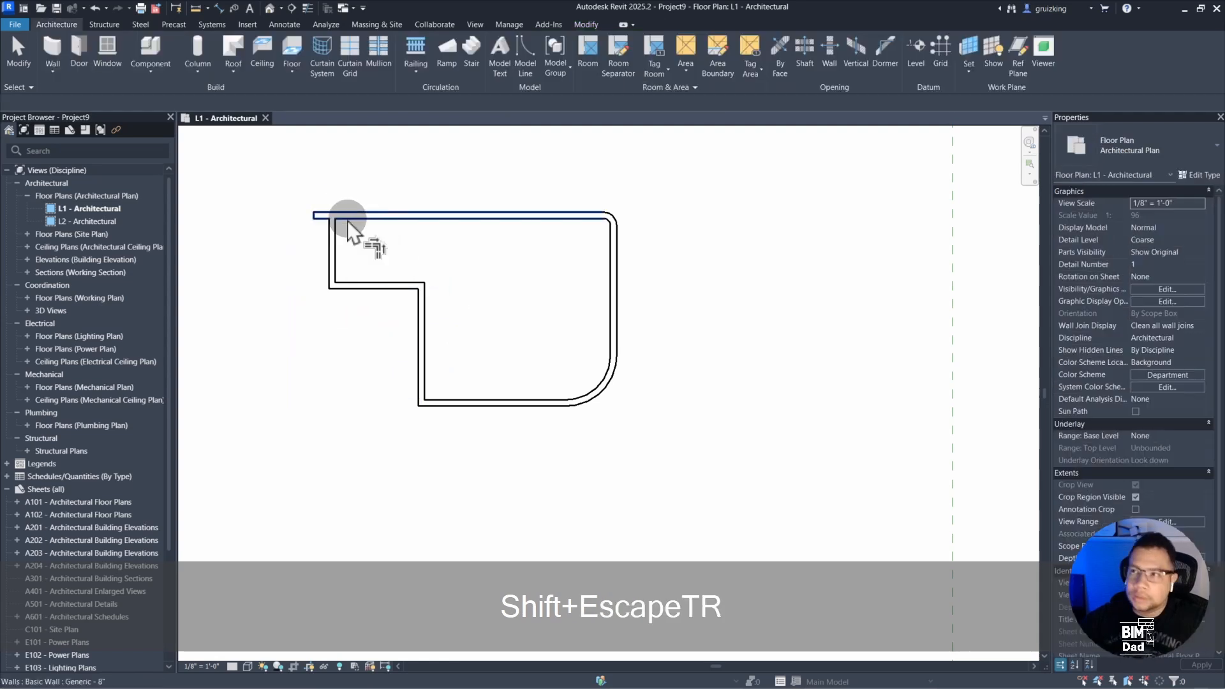
{"action": "left_click", "coordinate": [331, 238]}
{"action": "left_click", "coordinate": [348, 226]}
{"action": "key", "text": "Escape"}
{"action": "key", "text": "Escape"}
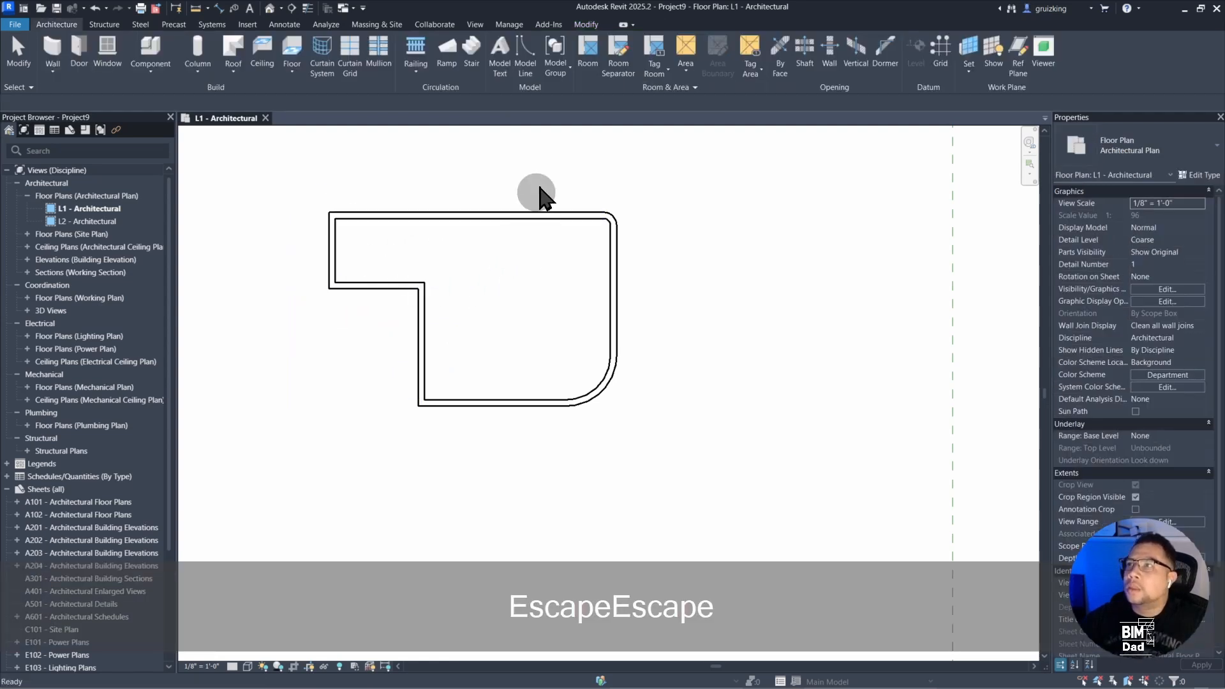
Set the wall join status to Disallow and draw a closed four-wall rectangle about 9'-6" by 12'-0" beside the first outline
{"action": "key", "text": "w"}
{"action": "key", "text": "a"}
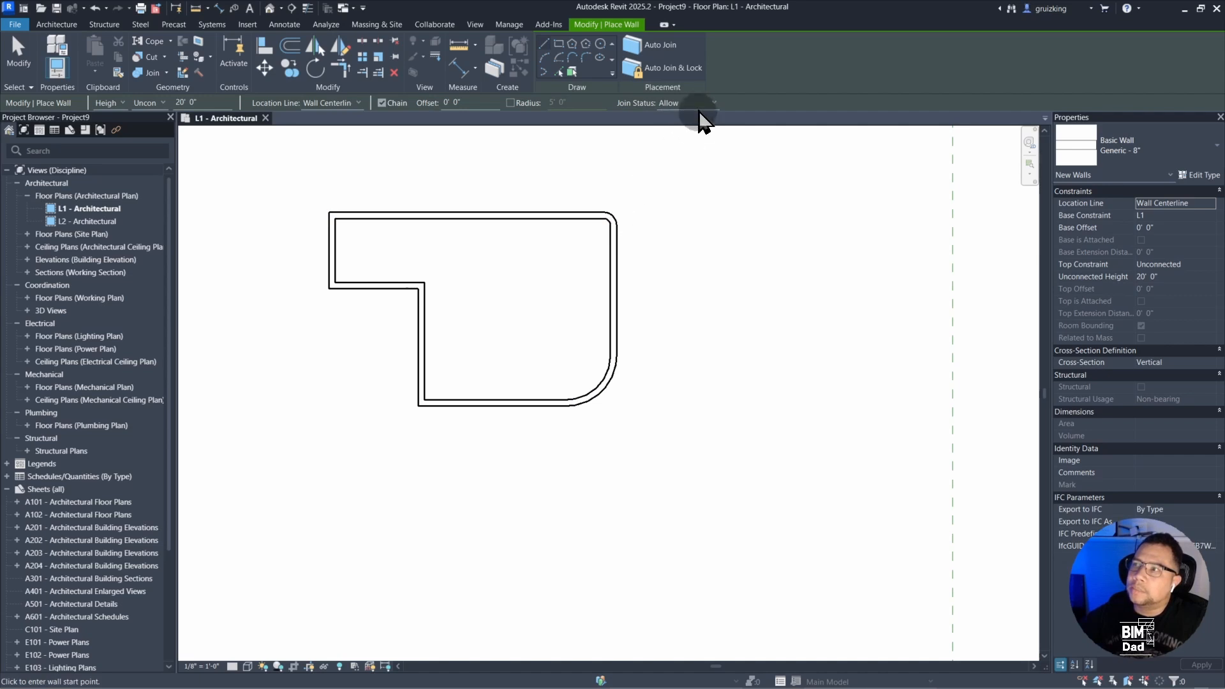
{"action": "left_click", "coordinate": [677, 118]}
{"action": "left_click", "coordinate": [698, 227]}
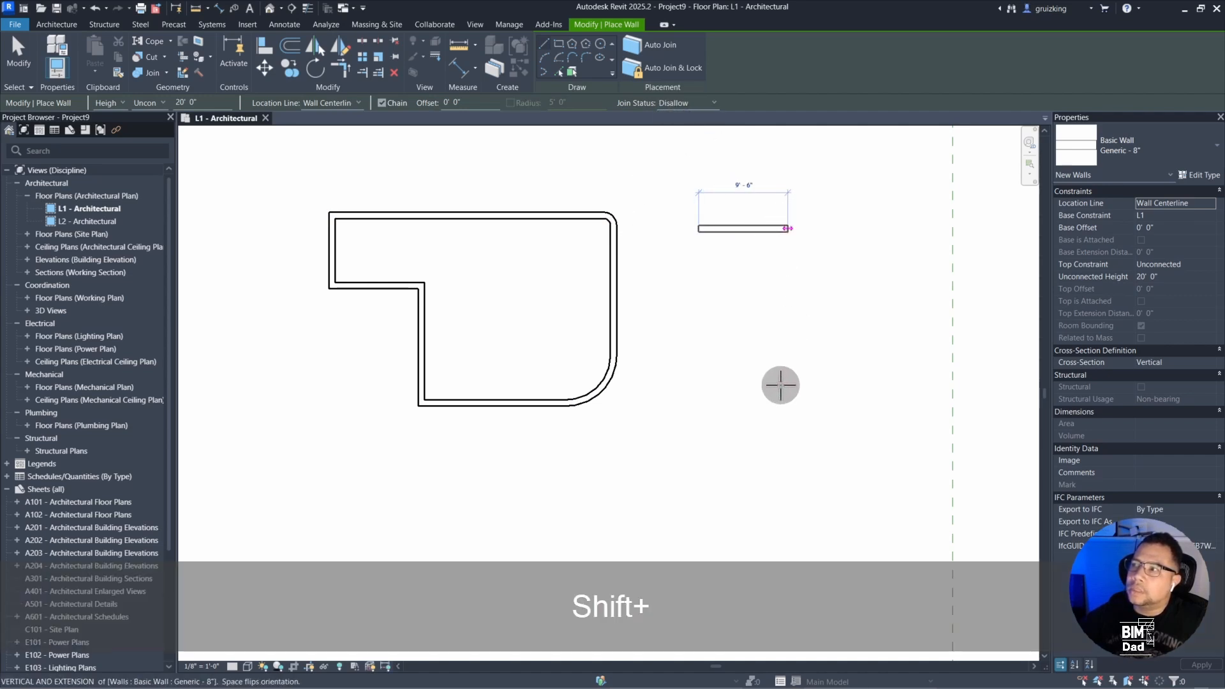
{"action": "left_click", "coordinate": [788, 228], "text": "shift"}
{"action": "left_click", "coordinate": [788, 341], "text": "shift"}
{"action": "left_click", "coordinate": [699, 345], "text": "shift"}
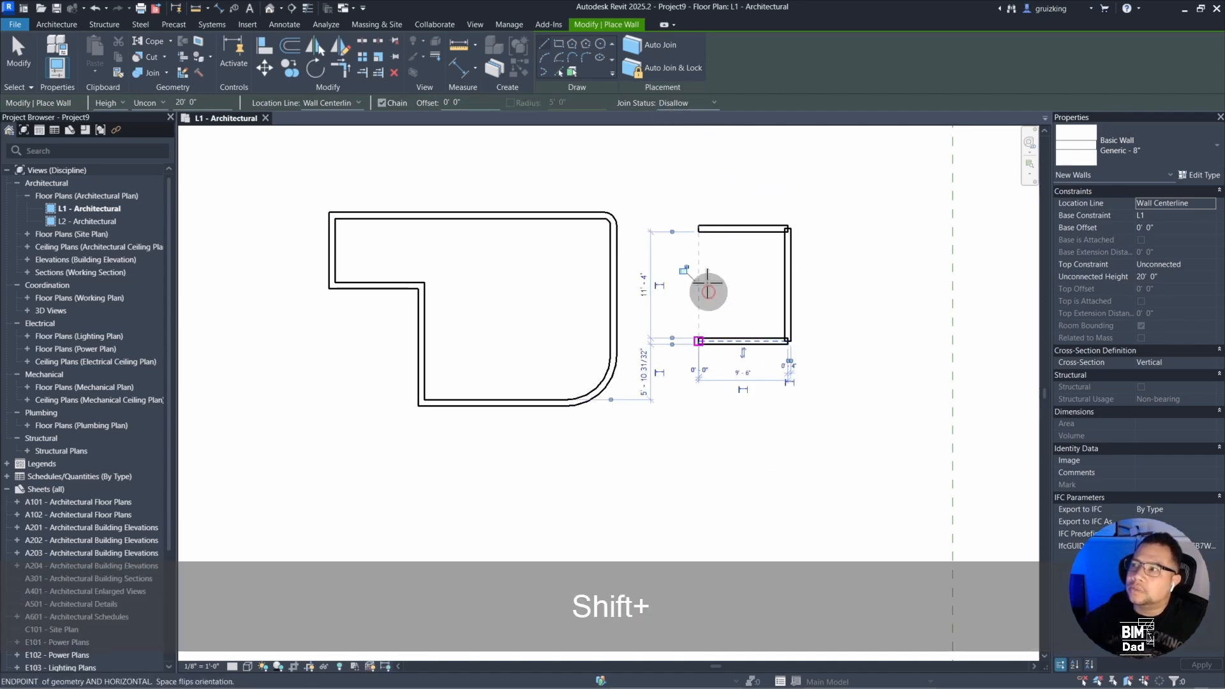
{"action": "left_click", "coordinate": [699, 228], "text": "shift"}
{"action": "key", "text": "shift+Escape"}
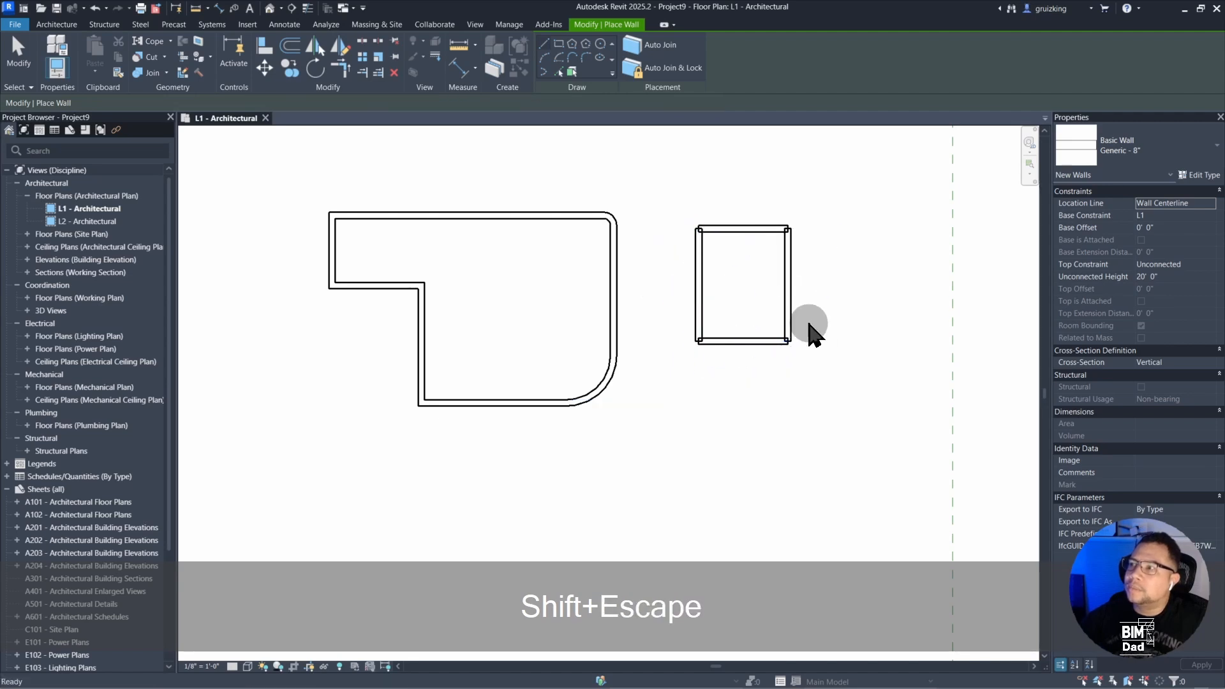
Allow joins on the right and top walls where they meet at the rectangle's upper-right corner
{"action": "left_click", "coordinate": [809, 255]}
{"action": "scroll", "coordinate": [798, 252], "scroll_direction": "up", "scroll_amount": 4}
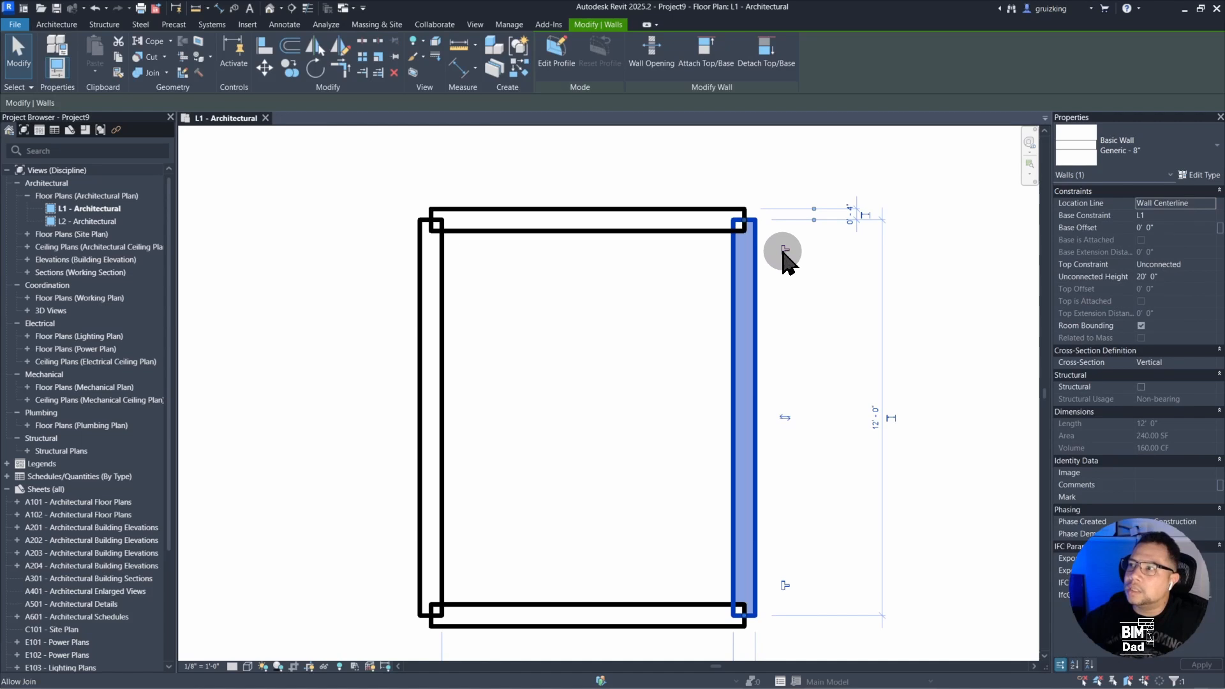
{"action": "left_click", "coordinate": [785, 250]}
{"action": "left_click", "coordinate": [708, 223]}
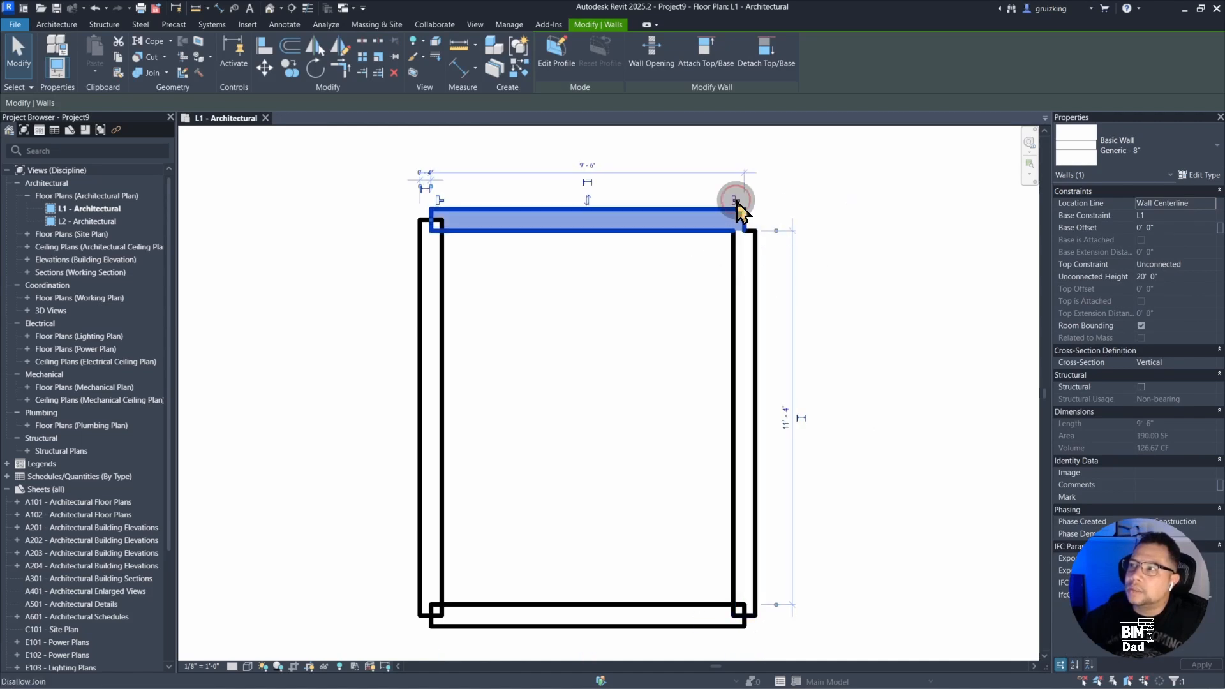
{"action": "left_click", "coordinate": [795, 214]}
{"action": "left_click", "coordinate": [742, 224]}
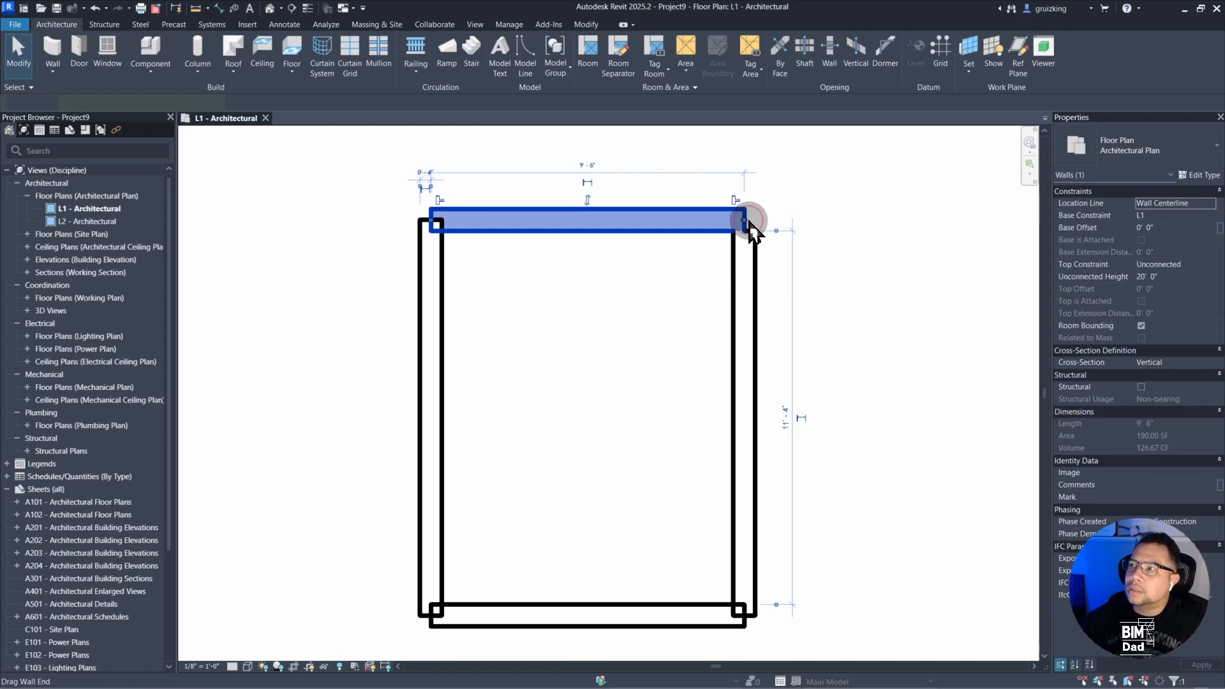
{"action": "left_click", "coordinate": [748, 221]}
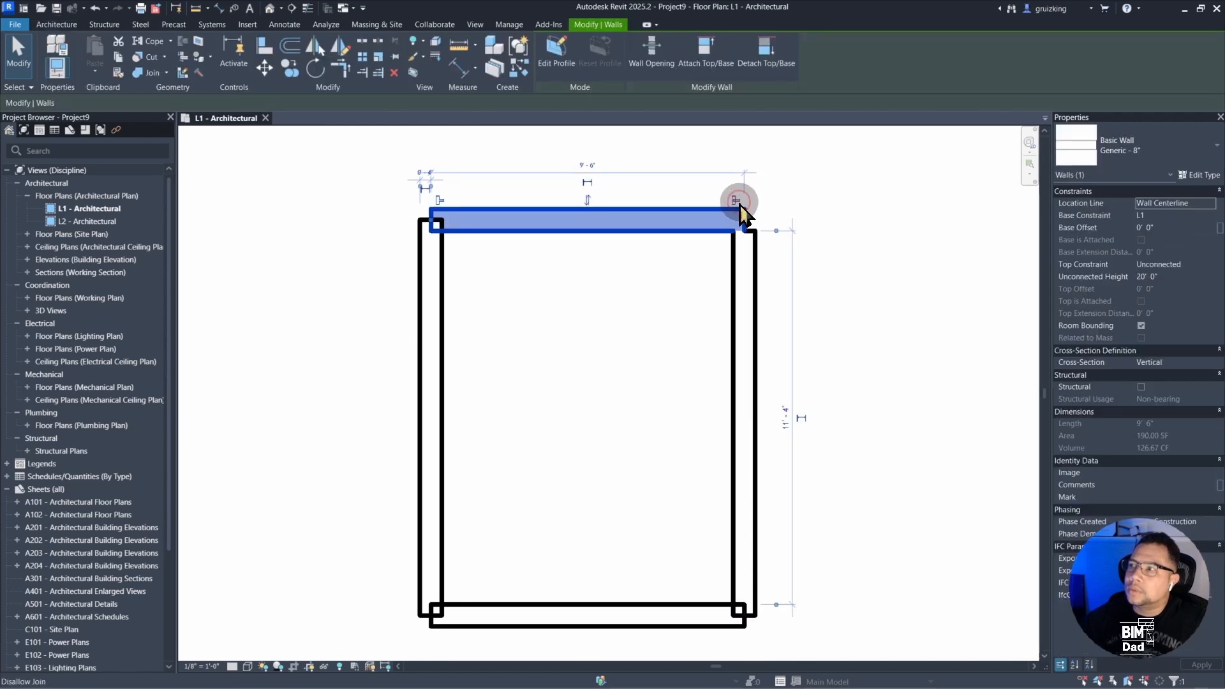
{"action": "key", "text": "Escape"}
{"action": "key", "text": "Escape"}
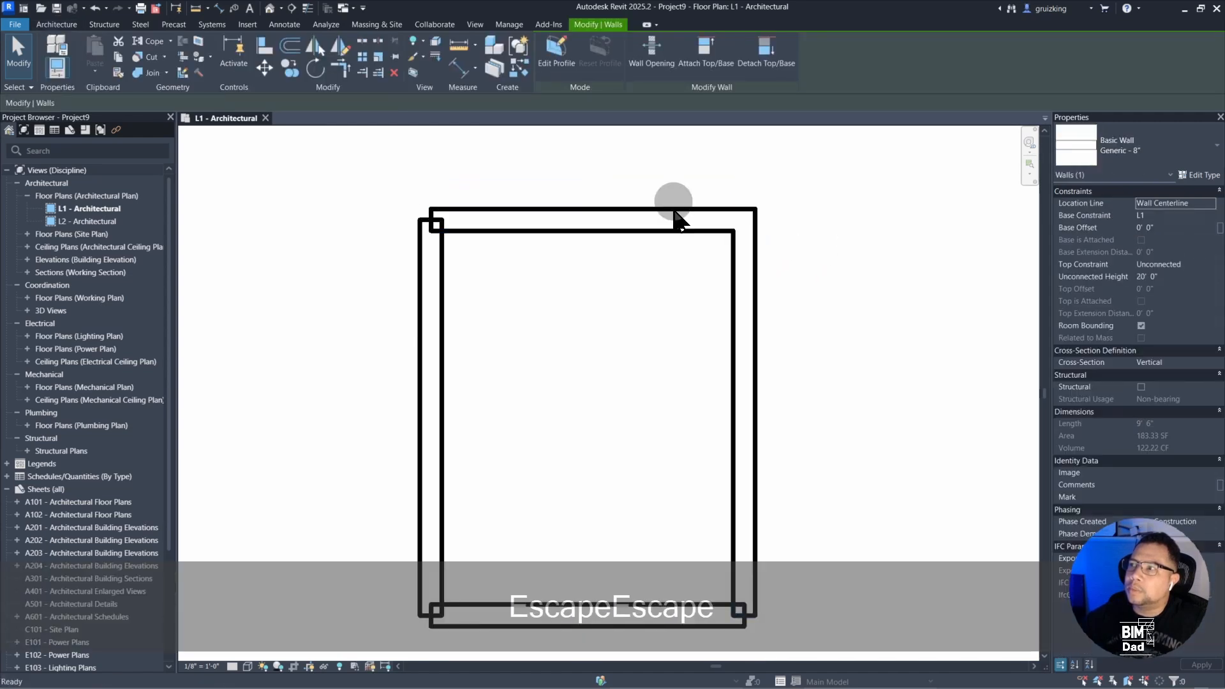
Select the rectangle's right and top walls to inspect their end join controls
{"action": "scroll", "coordinate": [783, 256], "scroll_direction": "down", "scroll_amount": 2}
{"action": "left_click", "coordinate": [753, 268]}
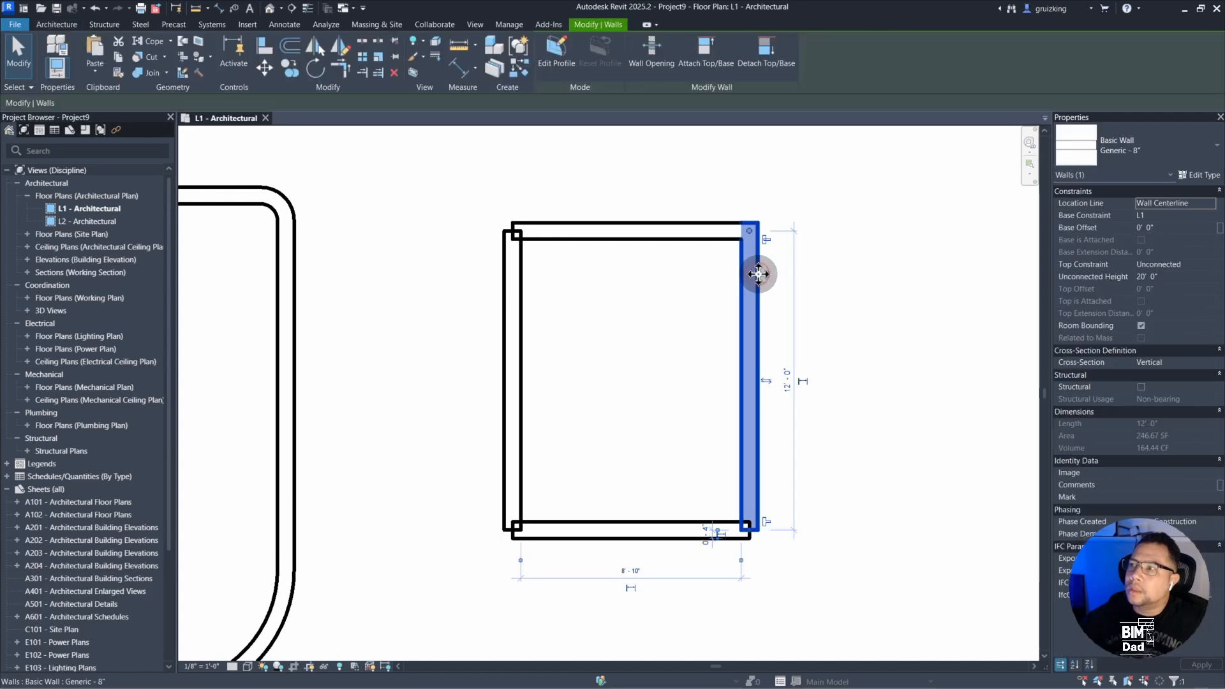
{"action": "left_click", "coordinate": [720, 265]}
{"action": "scroll", "coordinate": [718, 293], "scroll_direction": "down", "scroll_amount": 2}
{"action": "key", "text": "Escape"}
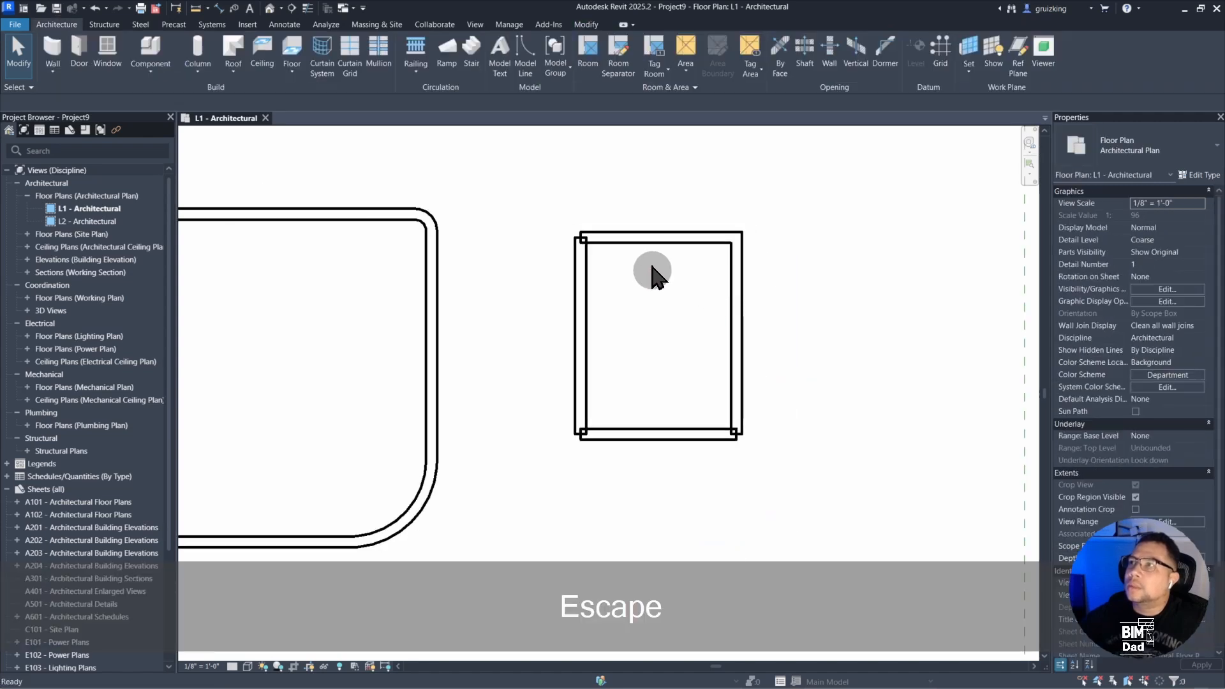
{"action": "left_click", "coordinate": [734, 238]}
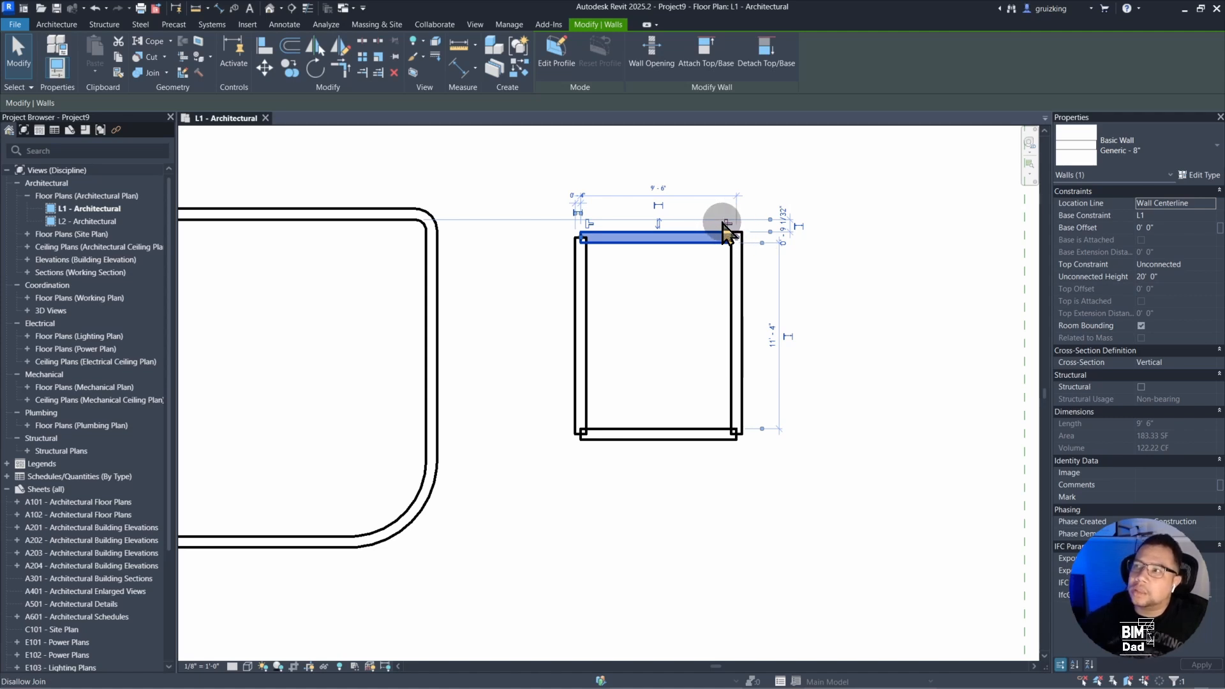
{"action": "key", "text": "Escape"}
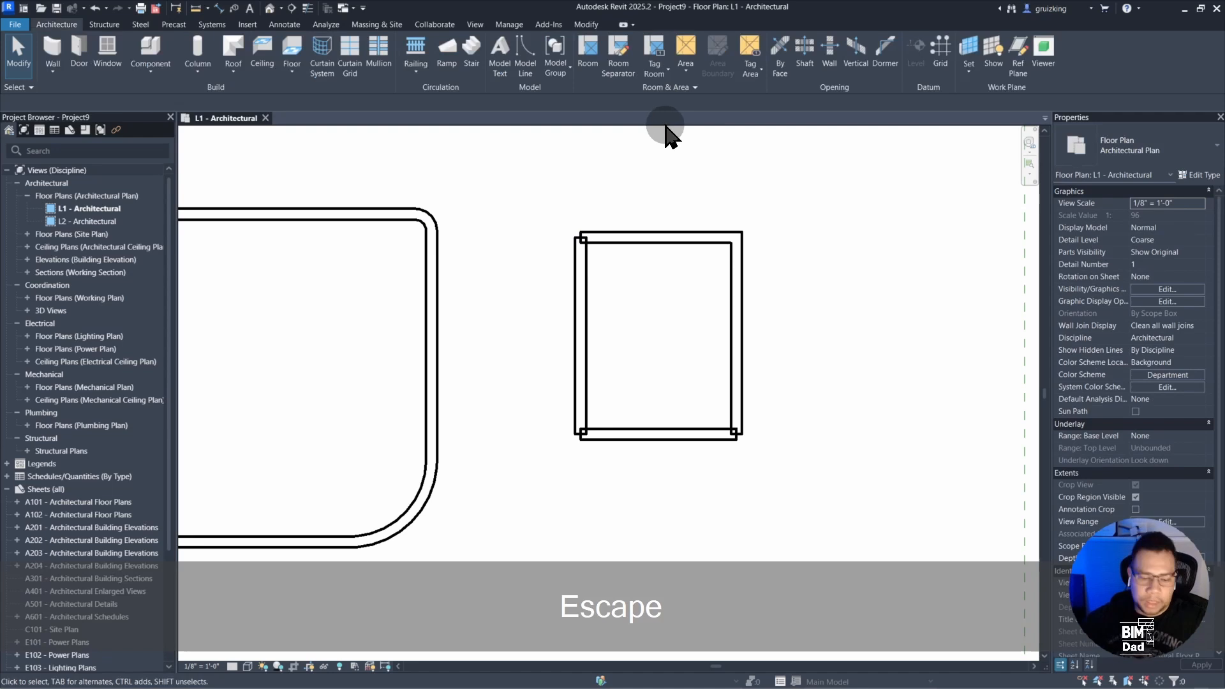
Start a new wall with the Generic - 8" Masonry type and set its location line to Finish Face: Interior
{"action": "key", "text": "w"}
{"action": "key", "text": "a"}
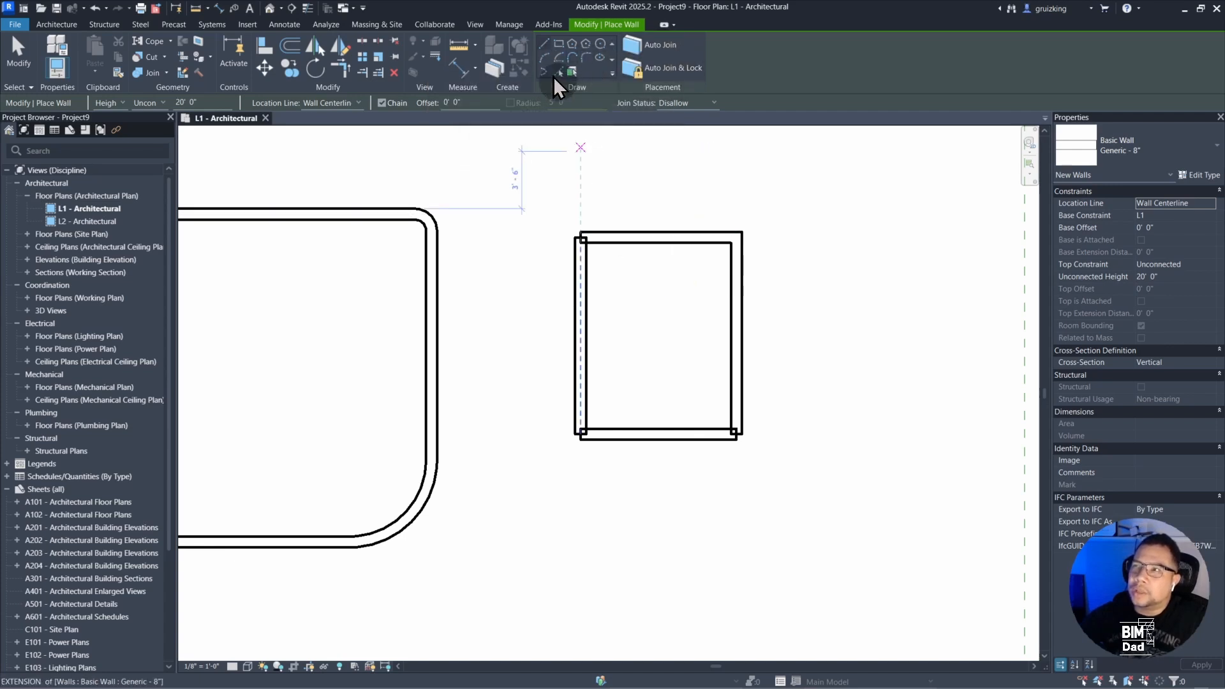
{"action": "left_click", "coordinate": [1150, 157]}
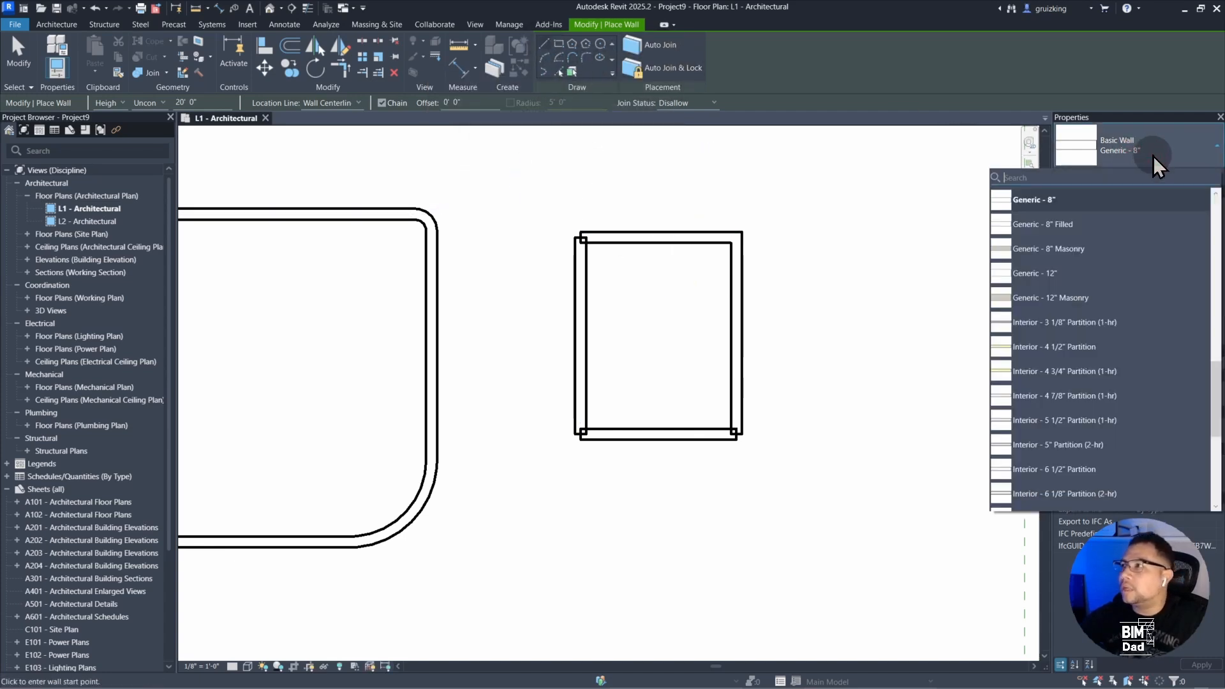
{"action": "left_click", "coordinate": [1097, 249]}
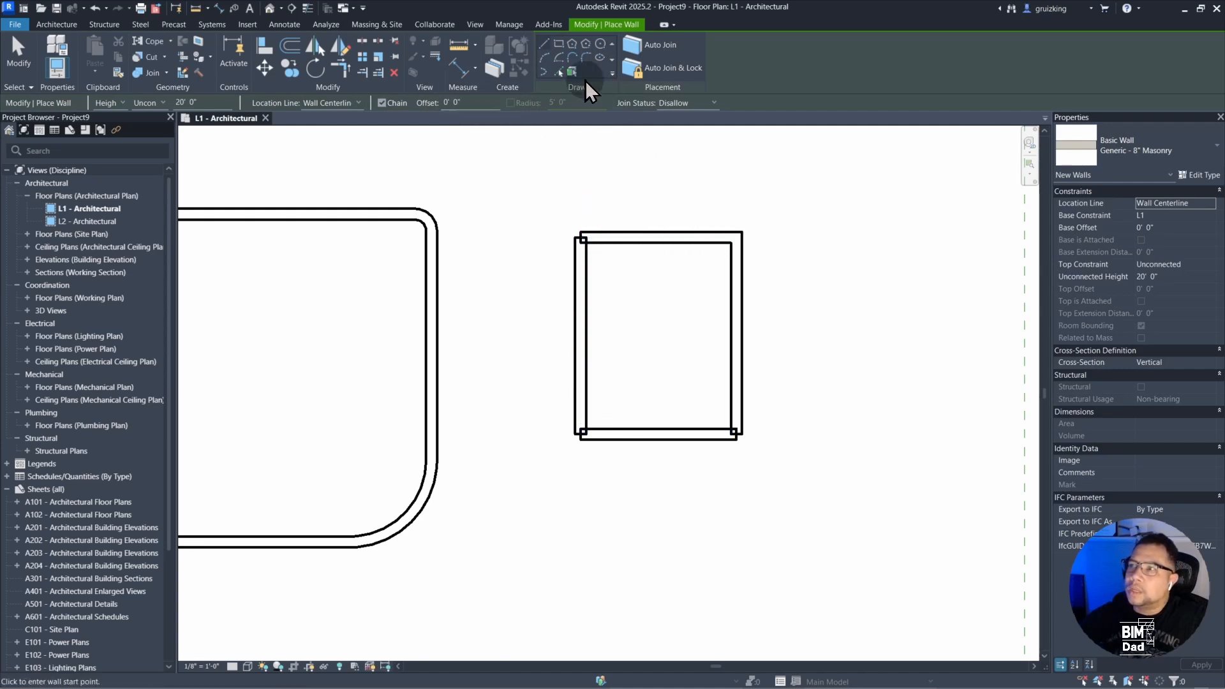
{"action": "scroll", "coordinate": [581, 227], "scroll_direction": "up", "scroll_amount": 3}
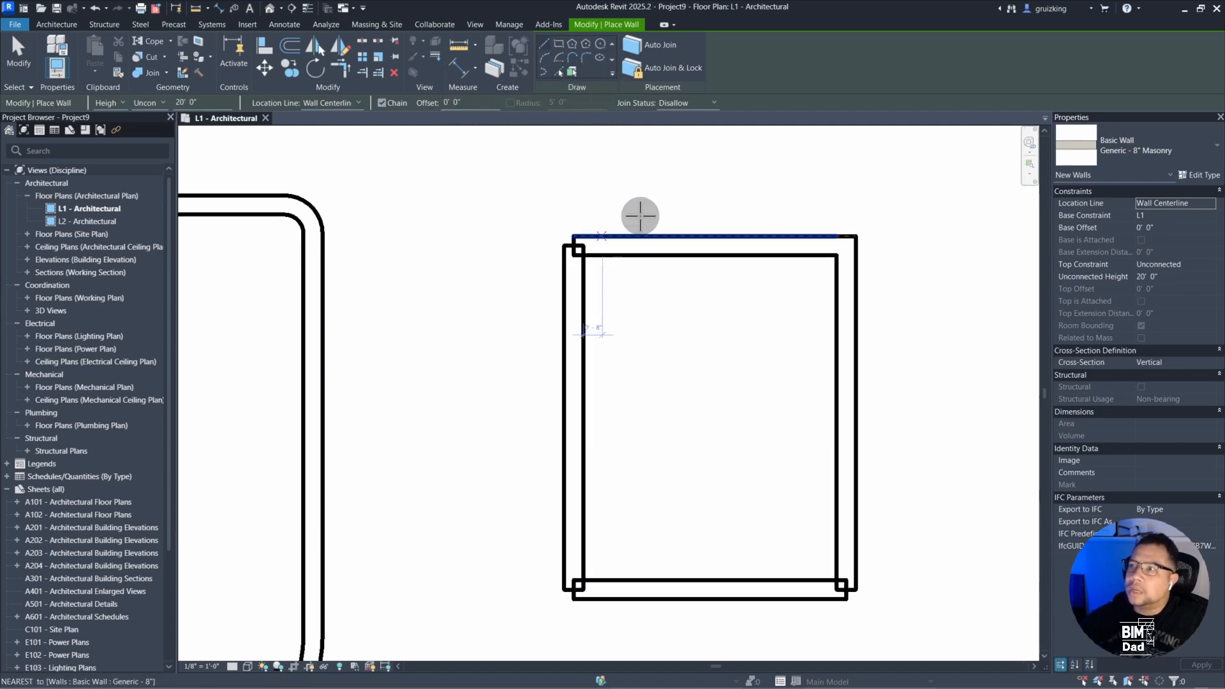
{"action": "left_click", "coordinate": [346, 102]}
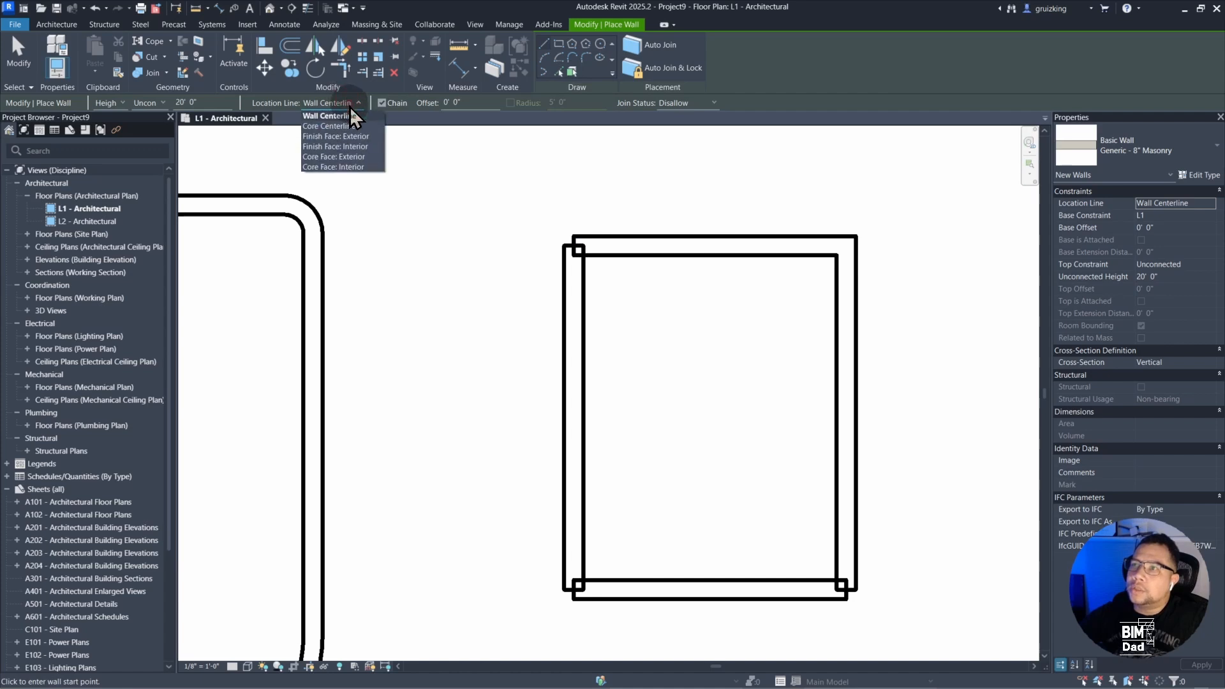
{"action": "left_click", "coordinate": [336, 147]}
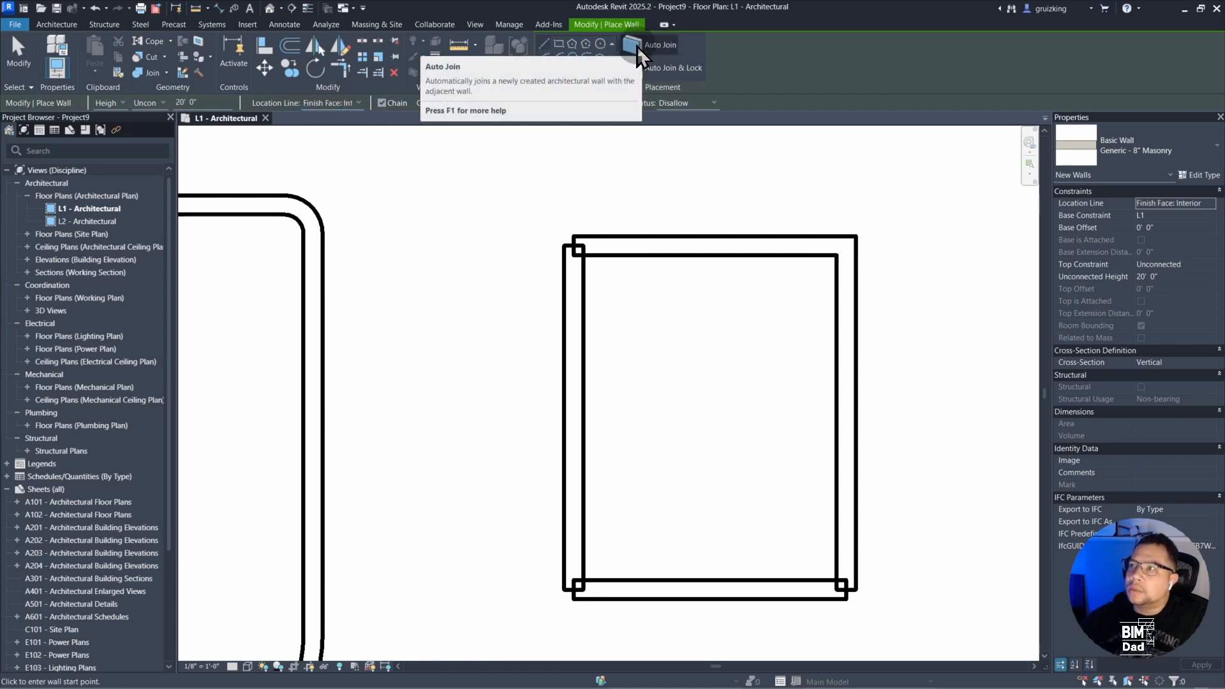
Enable Auto Join and draw a 9'-10" masonry wall along the outer face of the rectangle's top wall
{"action": "left_click", "coordinate": [590, 229]}
{"action": "left_click", "coordinate": [573, 235]}
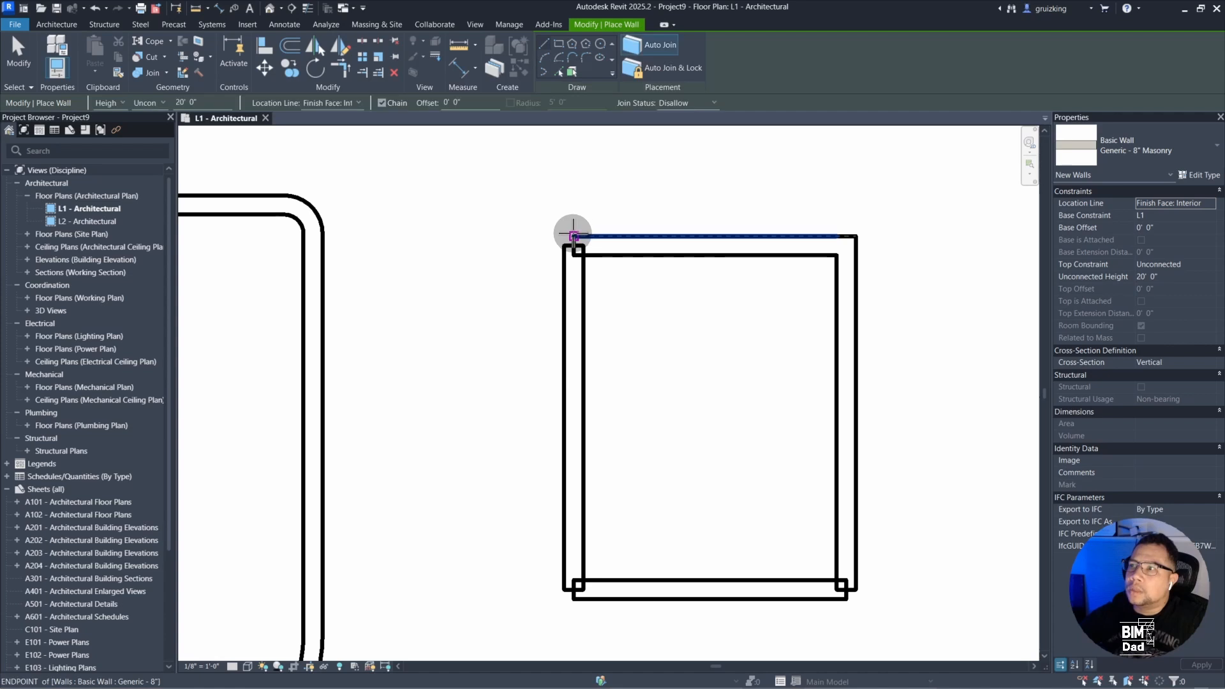
{"action": "key", "text": "shift"}
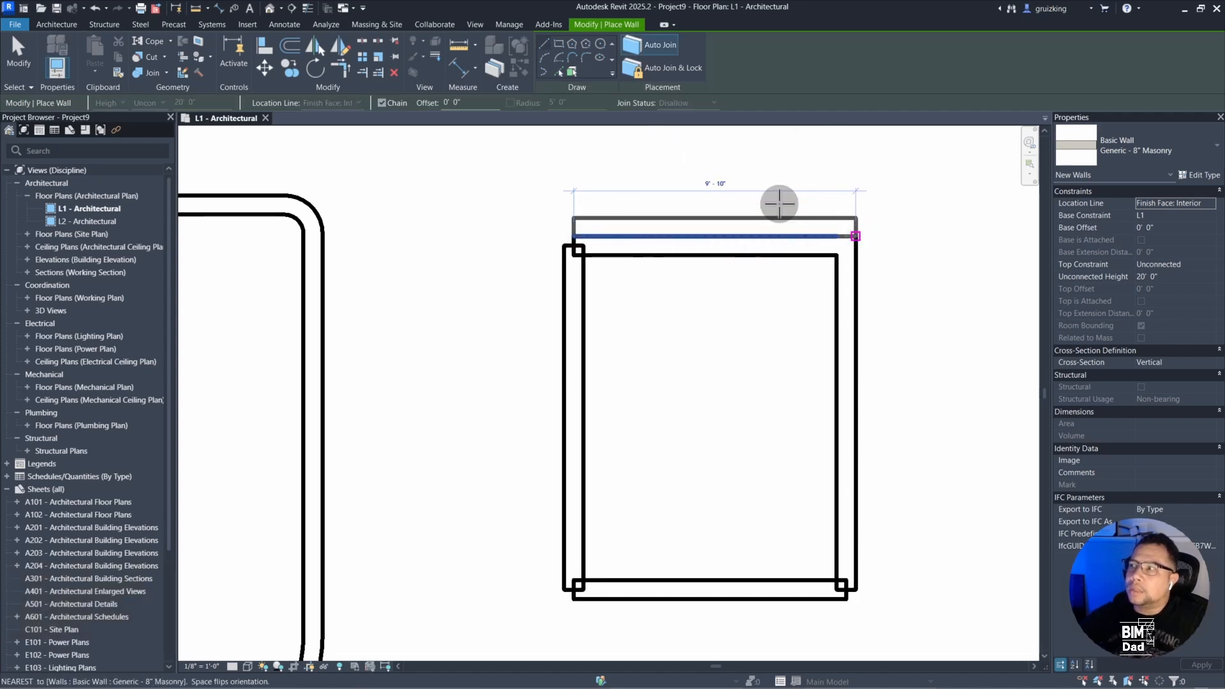
{"action": "left_click", "coordinate": [823, 243]}
{"action": "scroll", "coordinate": [793, 265], "scroll_direction": "up", "scroll_amount": 2}
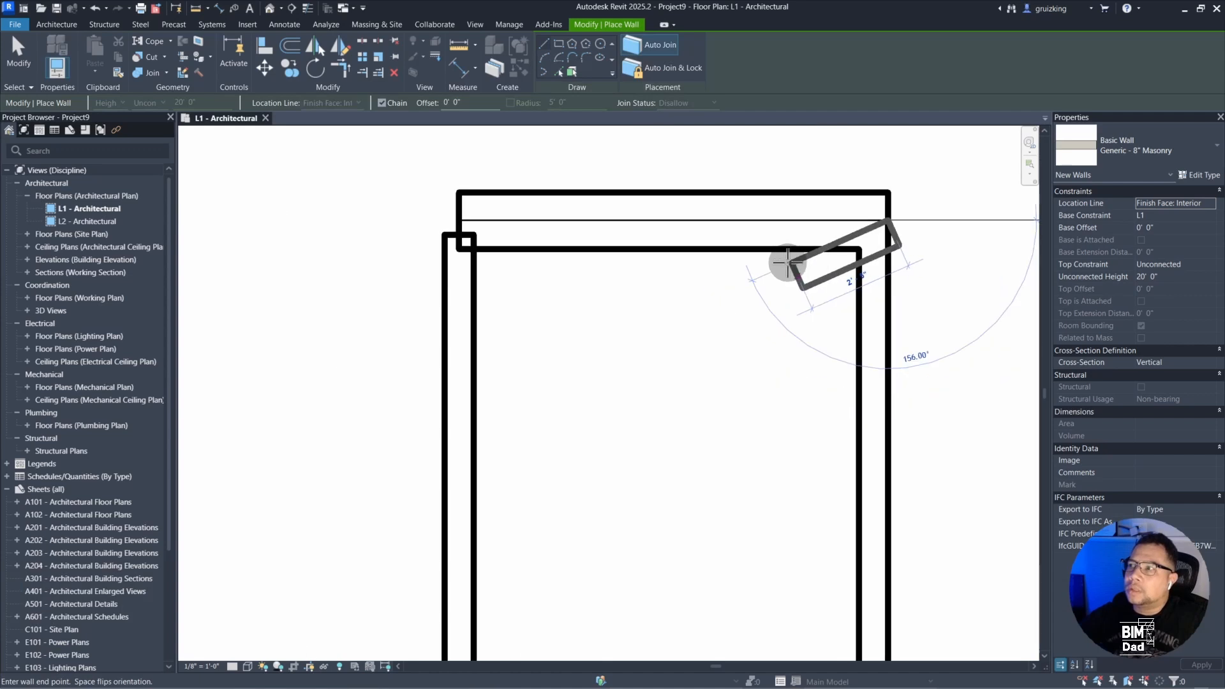
{"action": "key", "text": "Escape"}
{"action": "scroll", "coordinate": [705, 265], "scroll_direction": "up", "scroll_amount": 2}
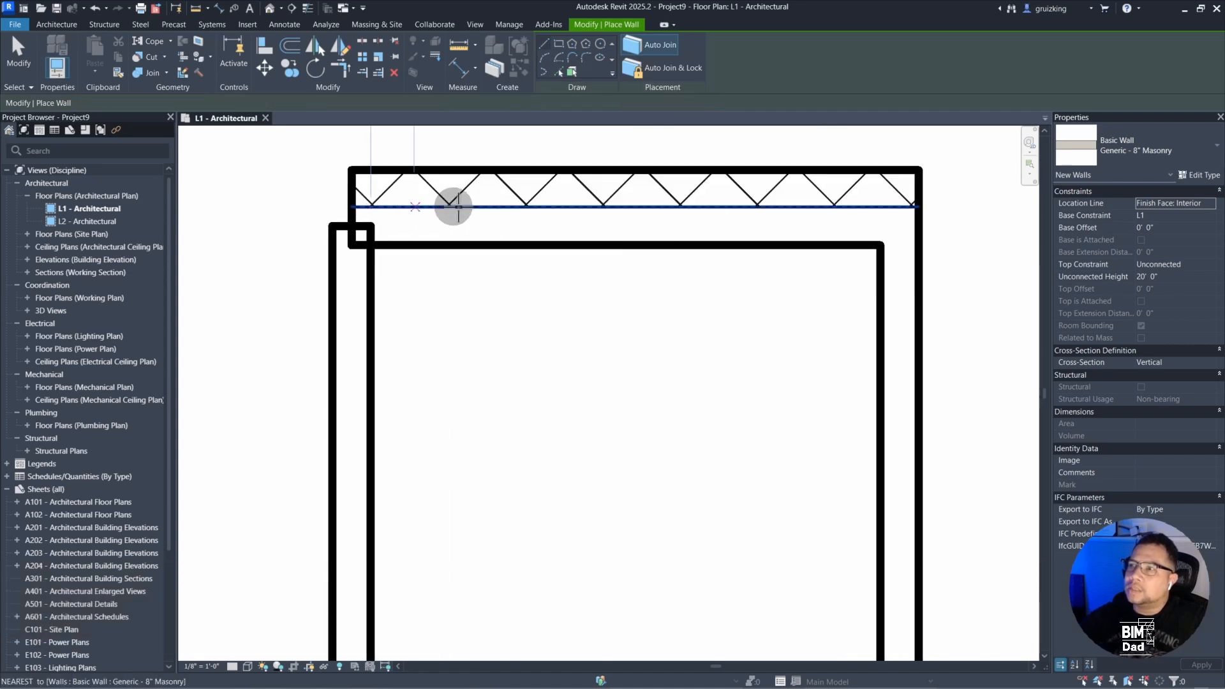
{"action": "left_click", "coordinate": [830, 208]}
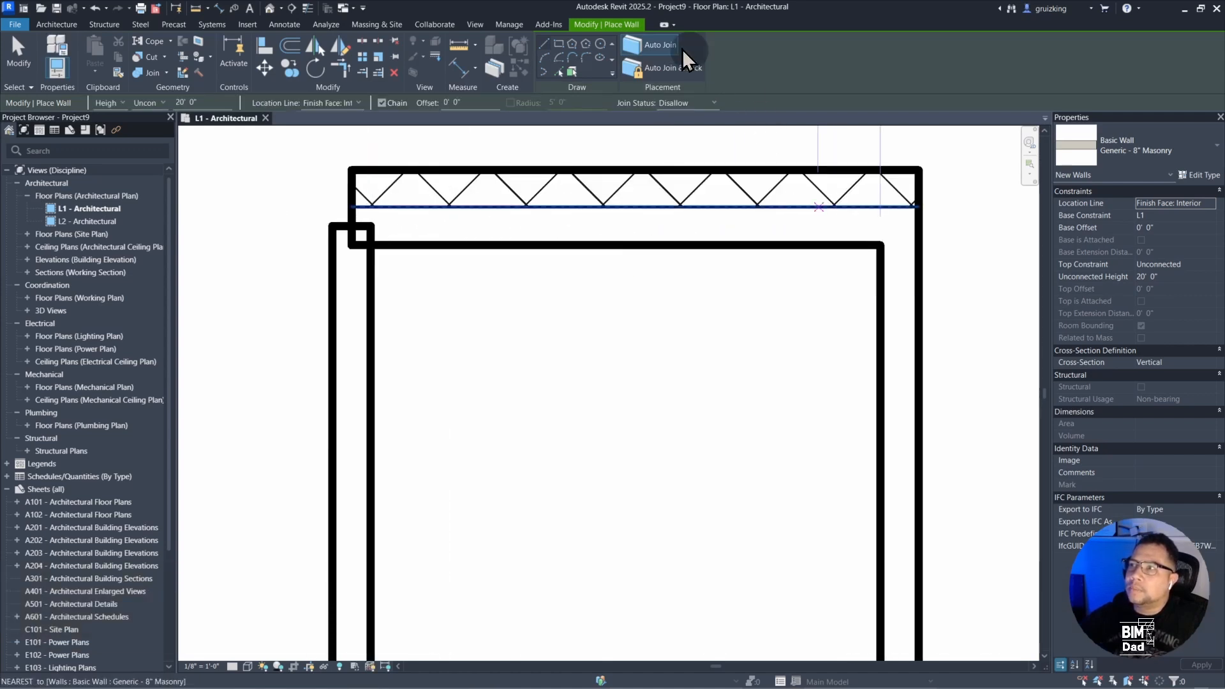
Disable Auto Join and draw a masonry wall about 12'-11 5/8" long down the outer face of the rectangle's right wall
{"action": "left_click", "coordinate": [659, 46]}
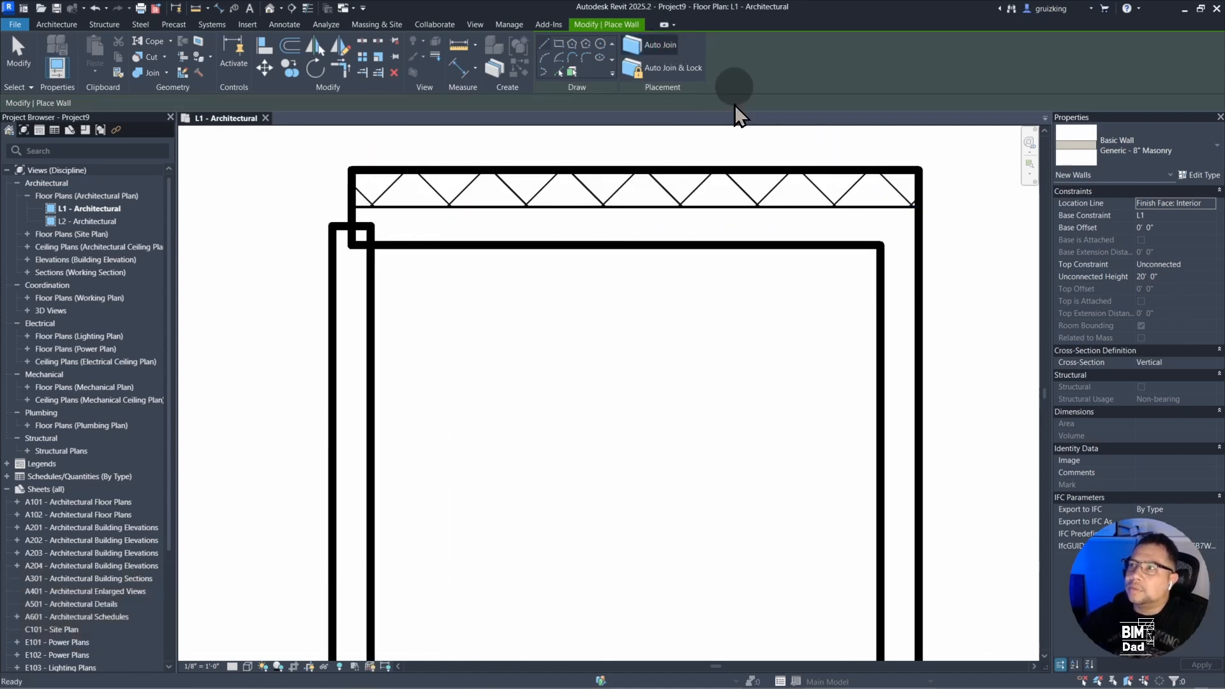
{"action": "left_click", "coordinate": [920, 171]}
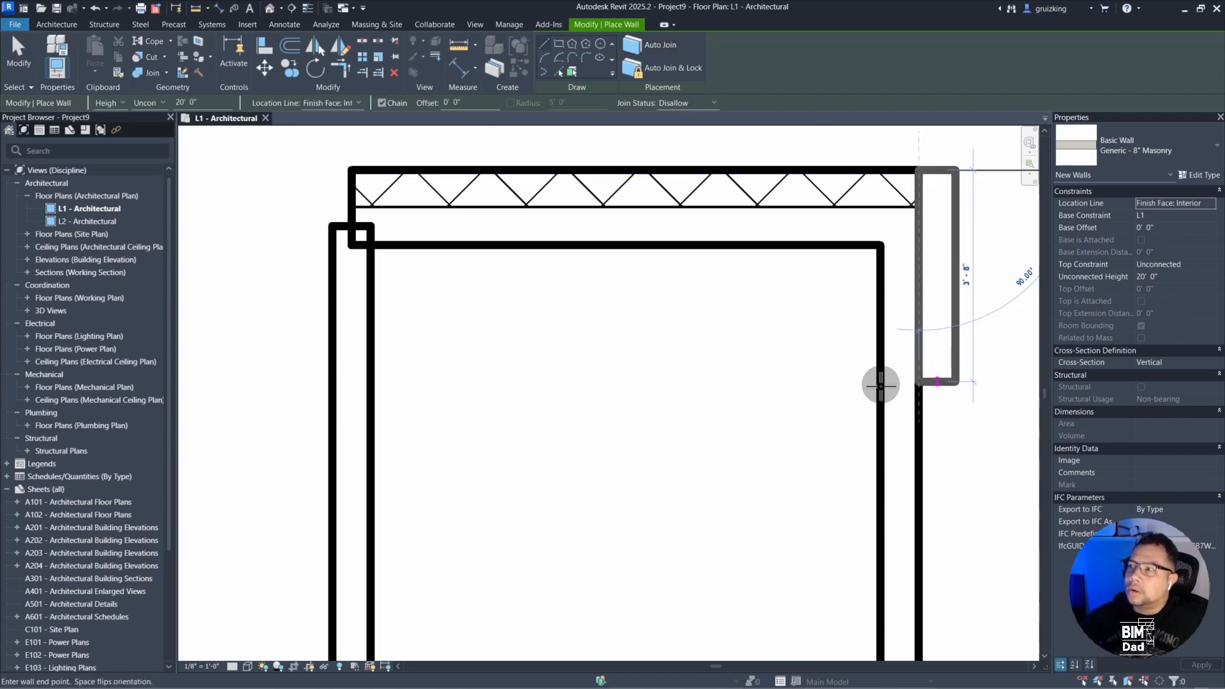
{"action": "scroll", "coordinate": [884, 389], "scroll_direction": "down", "scroll_amount": 3}
{"action": "left_click", "coordinate": [853, 478], "text": "shift"}
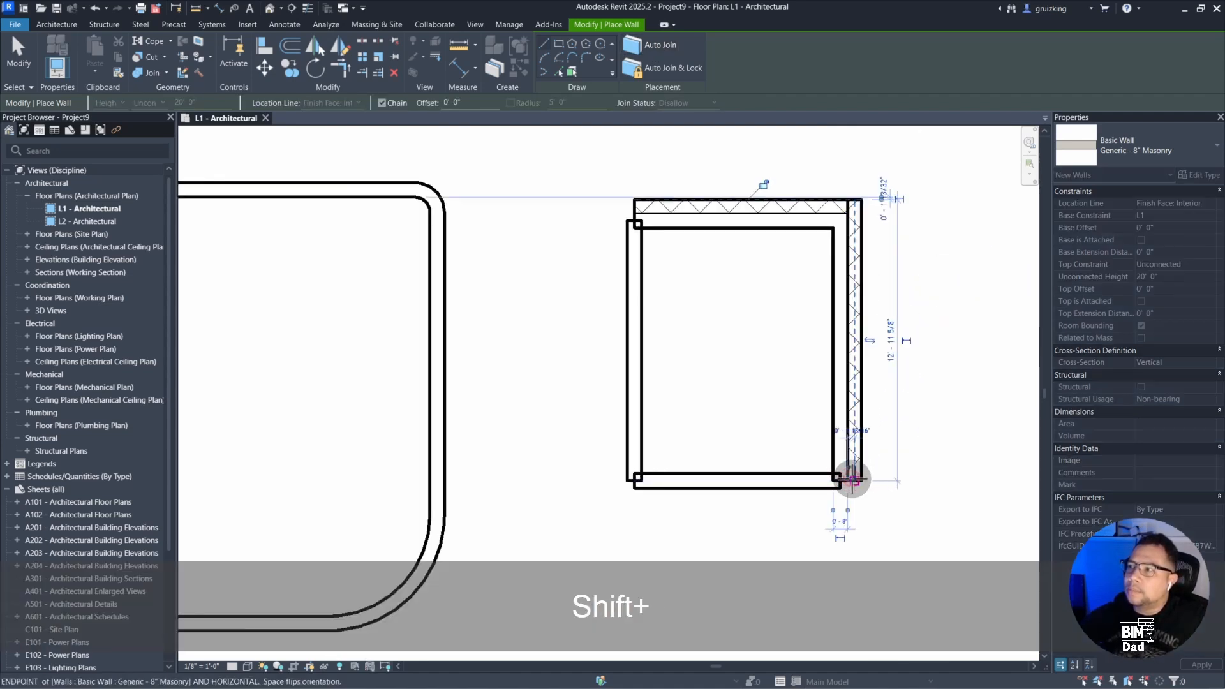
{"action": "key", "text": "shift+Escape"}
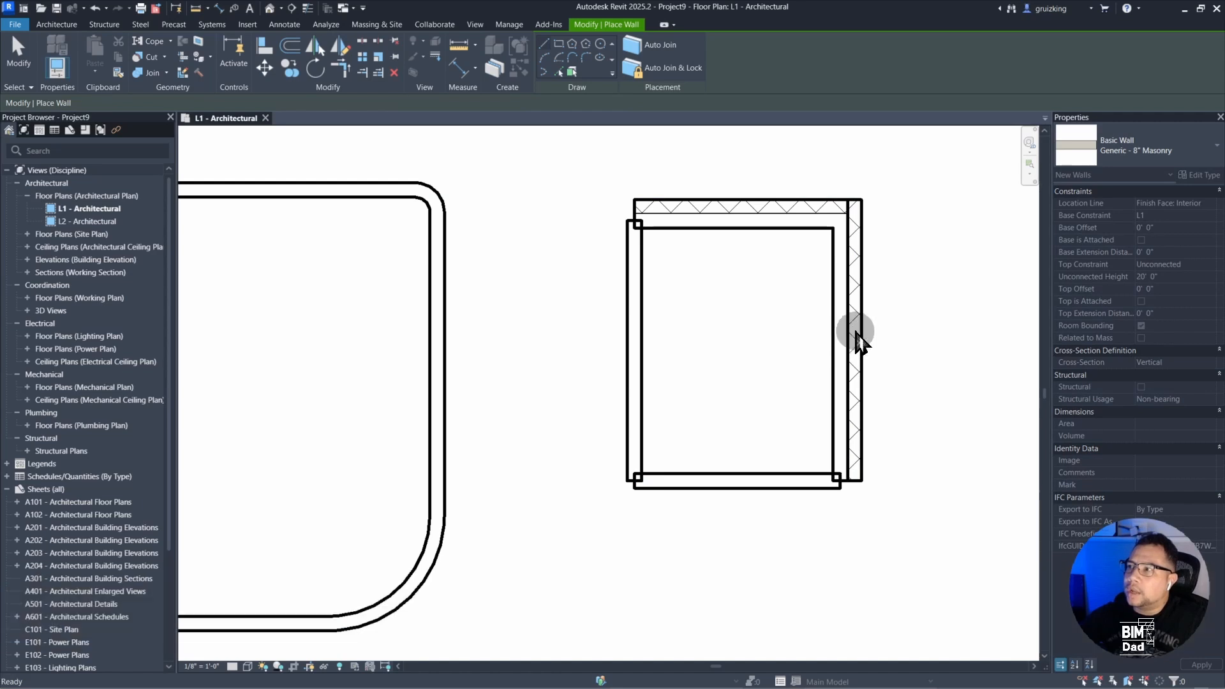
Join the geometry of the rectangle's right generic wall with the masonry wall beside it
{"action": "scroll", "coordinate": [854, 331], "scroll_direction": "up", "scroll_amount": 2}
{"action": "middle_click_drag", "start_coordinate": [850, 309], "coordinate": [823, 411]}
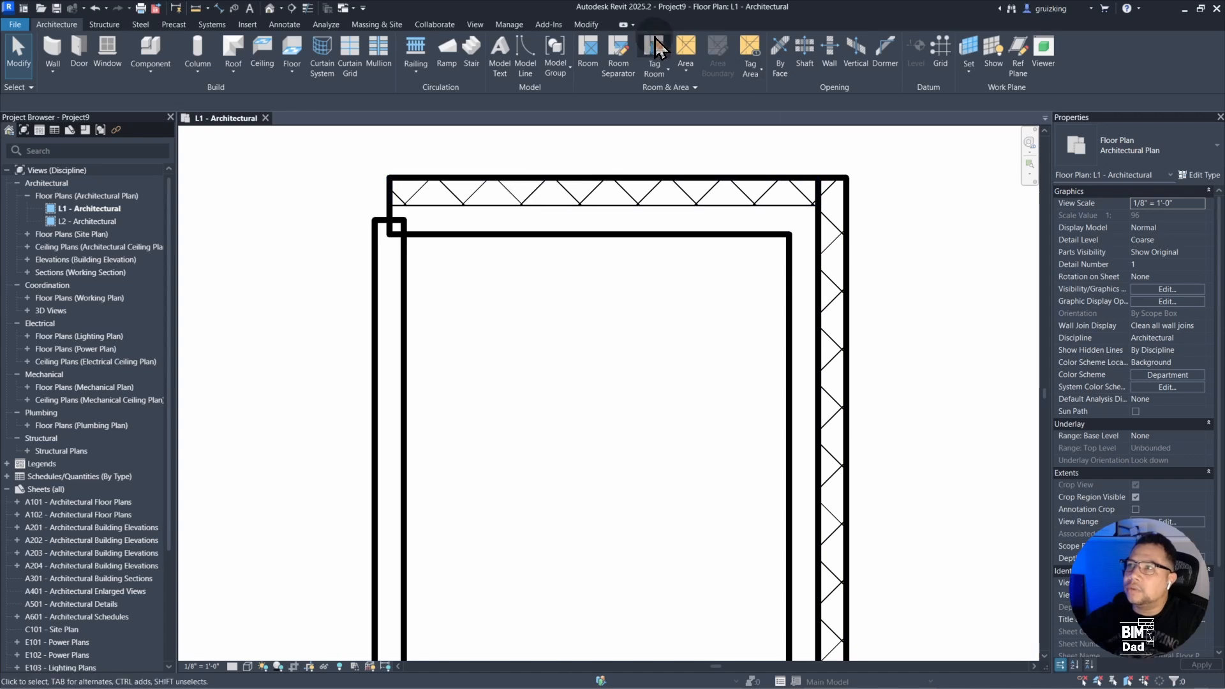
{"action": "left_click", "coordinate": [586, 24]}
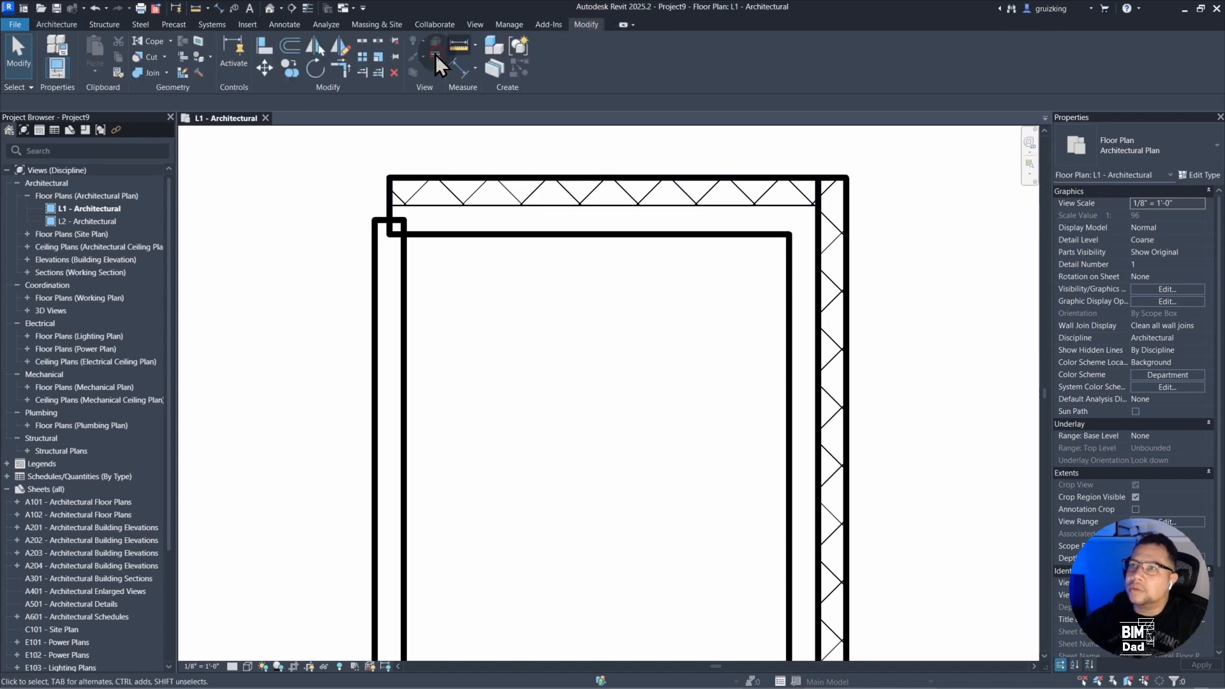
{"action": "left_click", "coordinate": [147, 70]}
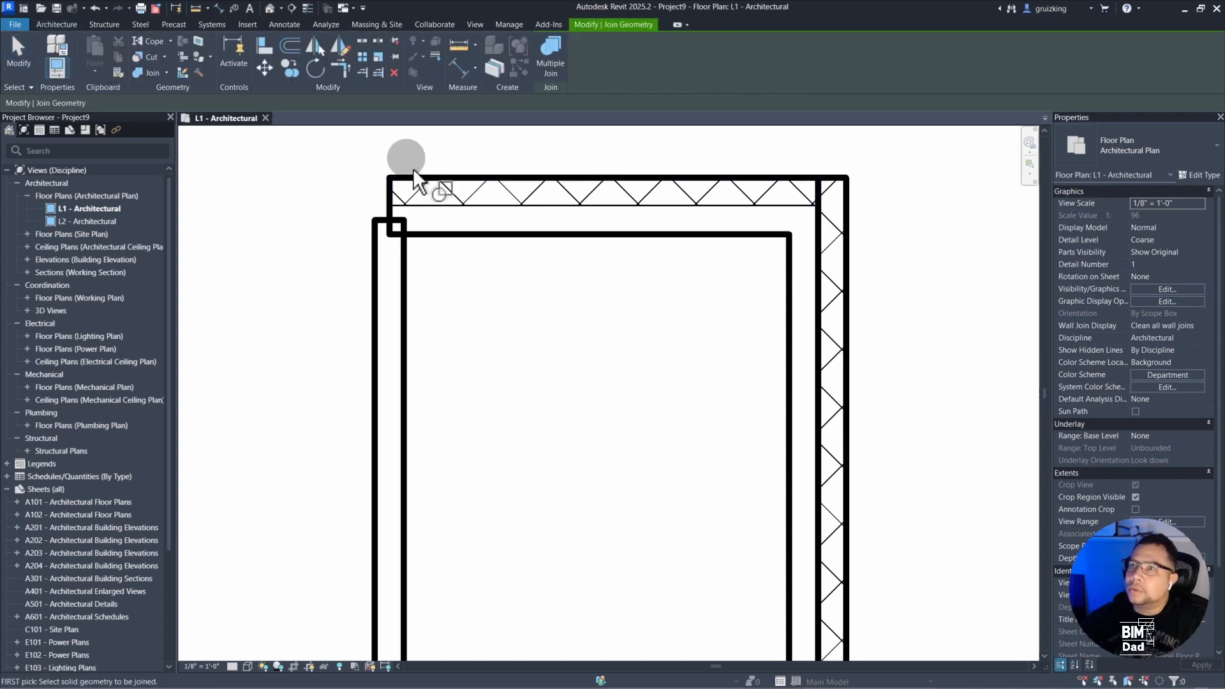
{"action": "left_click", "coordinate": [798, 337]}
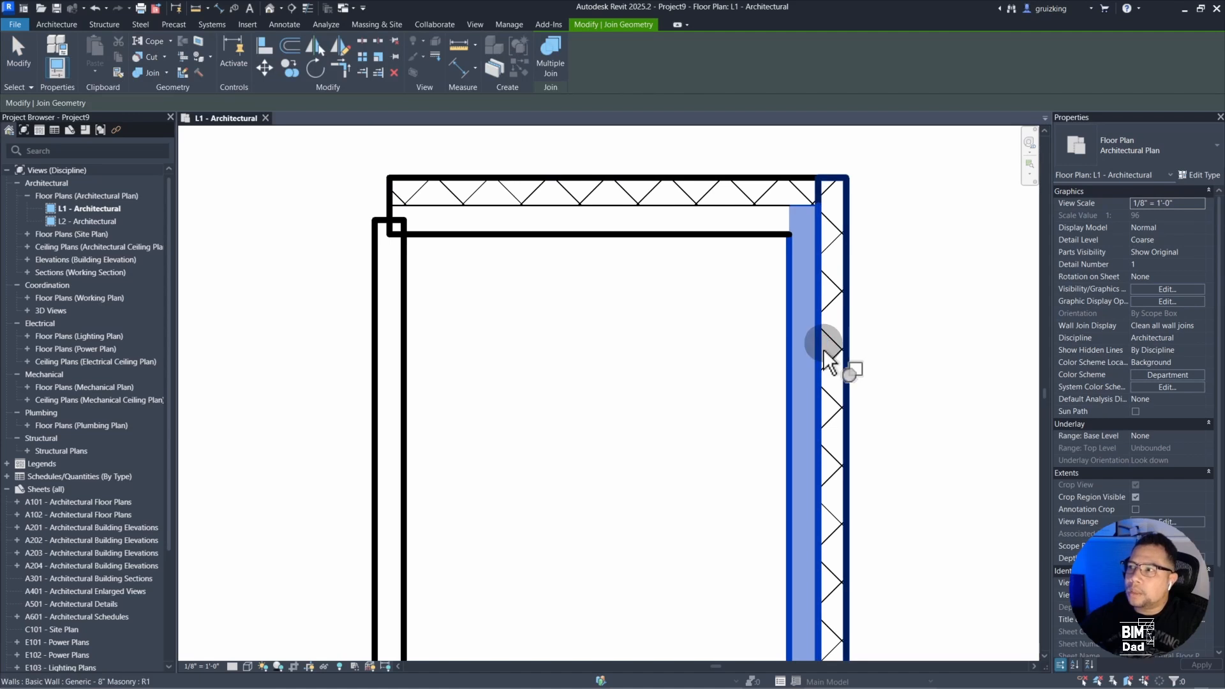
{"action": "left_click", "coordinate": [823, 345]}
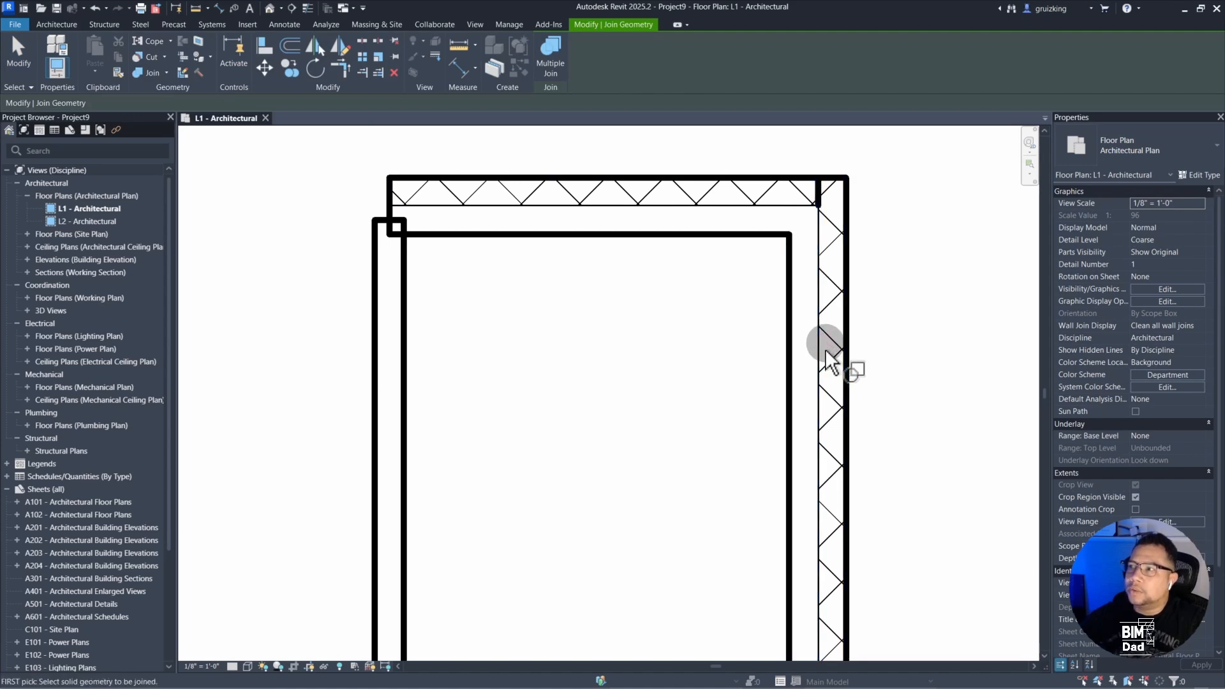
Join the geometry of the right and top masonry walls where they meet at the upper-right corner
{"action": "left_click", "coordinate": [833, 191]}
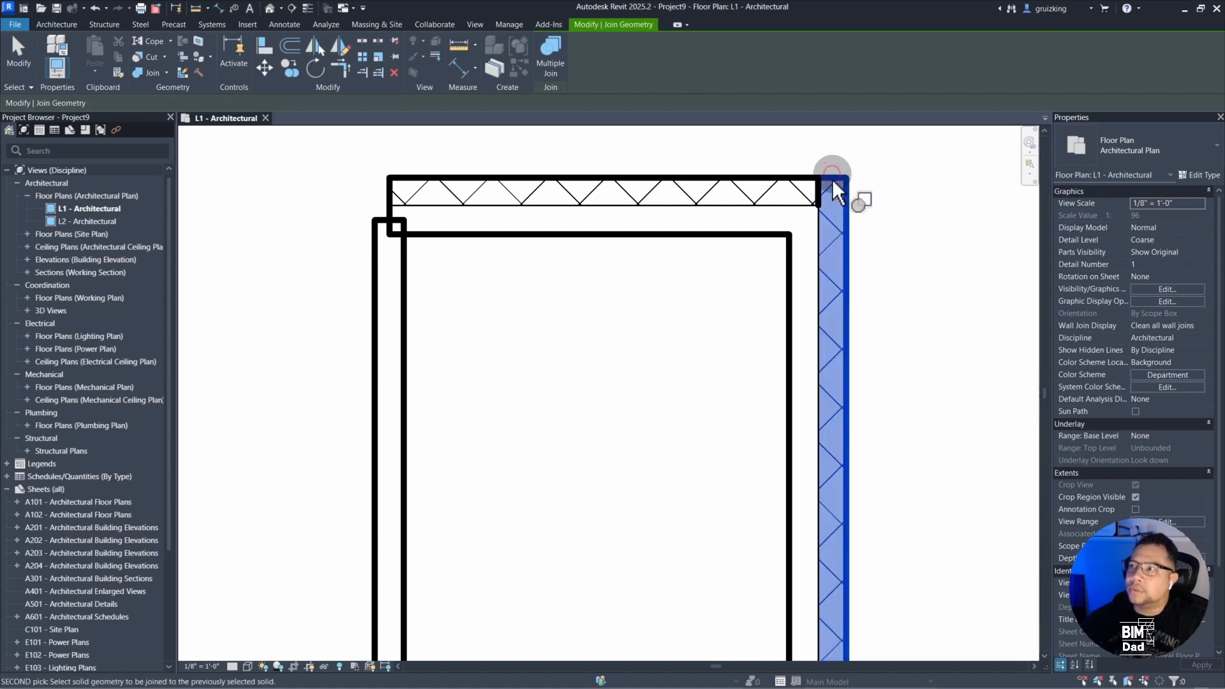
{"action": "left_click", "coordinate": [798, 190]}
{"action": "scroll", "coordinate": [830, 249], "scroll_direction": "down", "scroll_amount": 4}
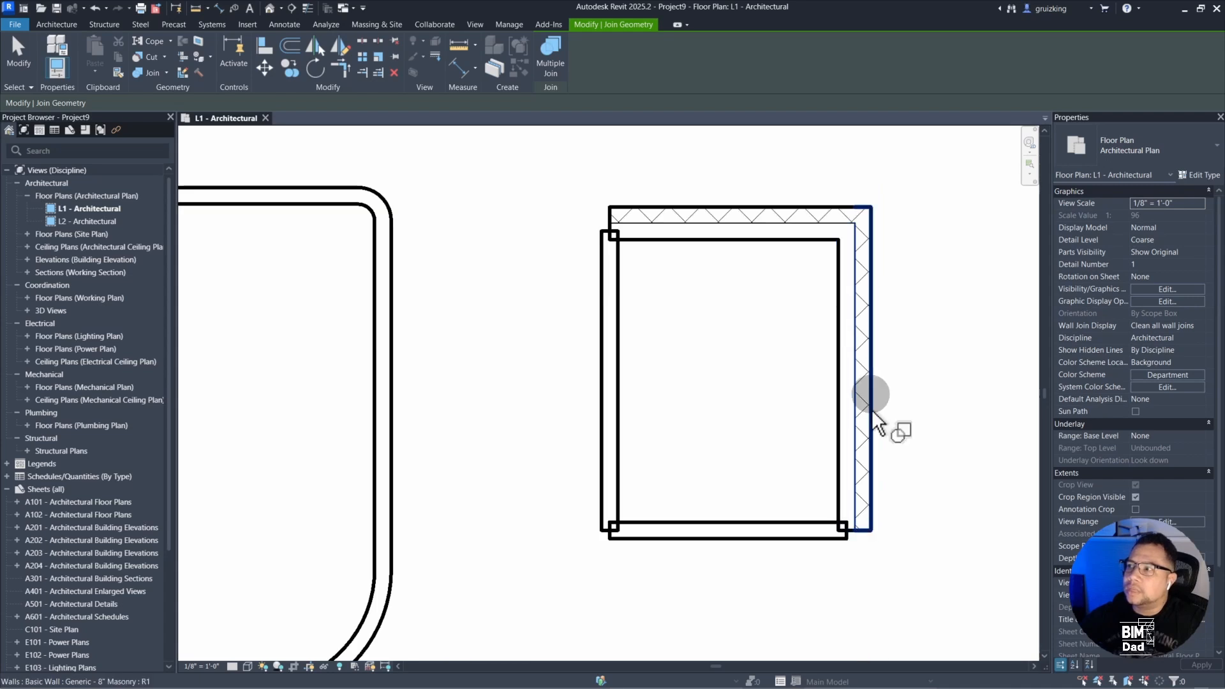
{"action": "key", "text": "Escape"}
{"action": "key", "text": "Escape"}
{"action": "key", "text": "Escape"}
{"action": "key", "text": "Escape"}
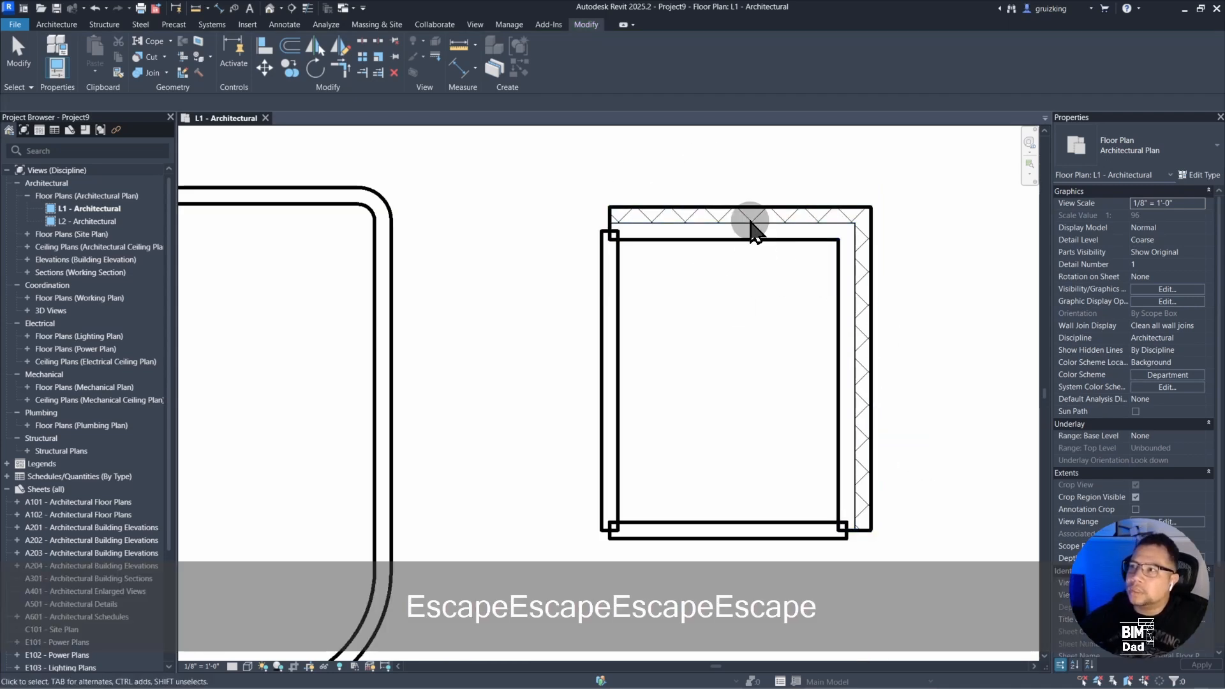
Select the rectangle's top generic and masonry walls together and check their available cross-section options
{"action": "middle_click_drag", "start_coordinate": [754, 319], "coordinate": [711, 323]}
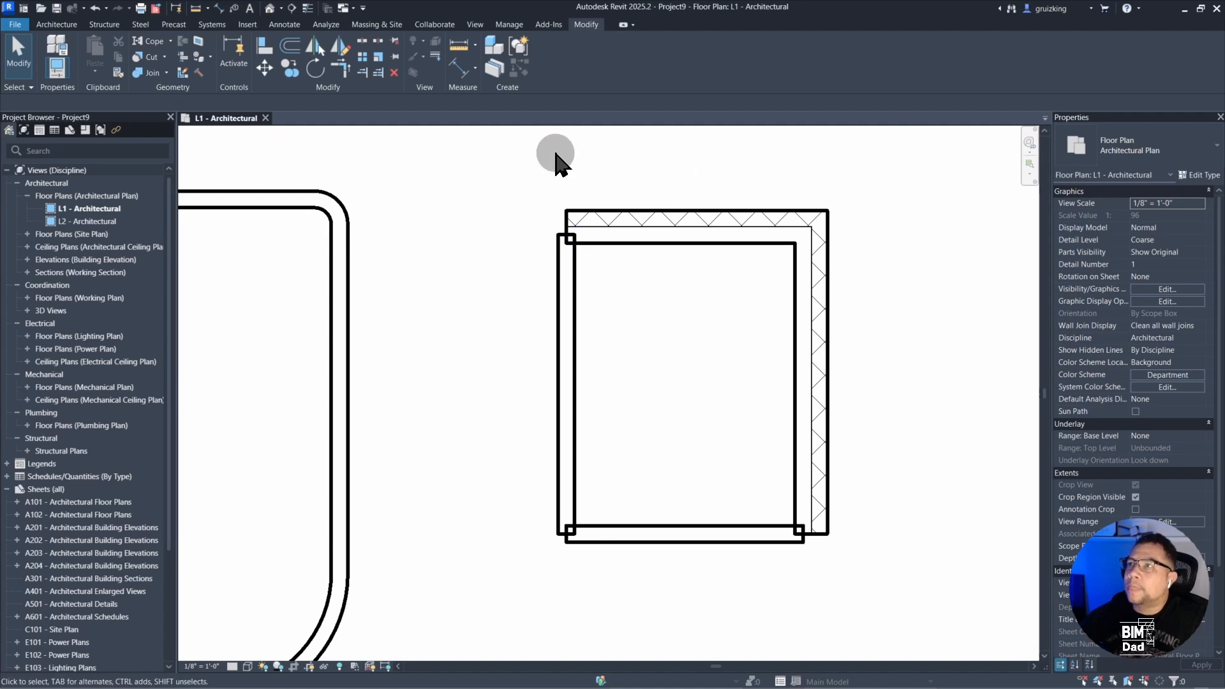
{"action": "left_click", "coordinate": [733, 229]}
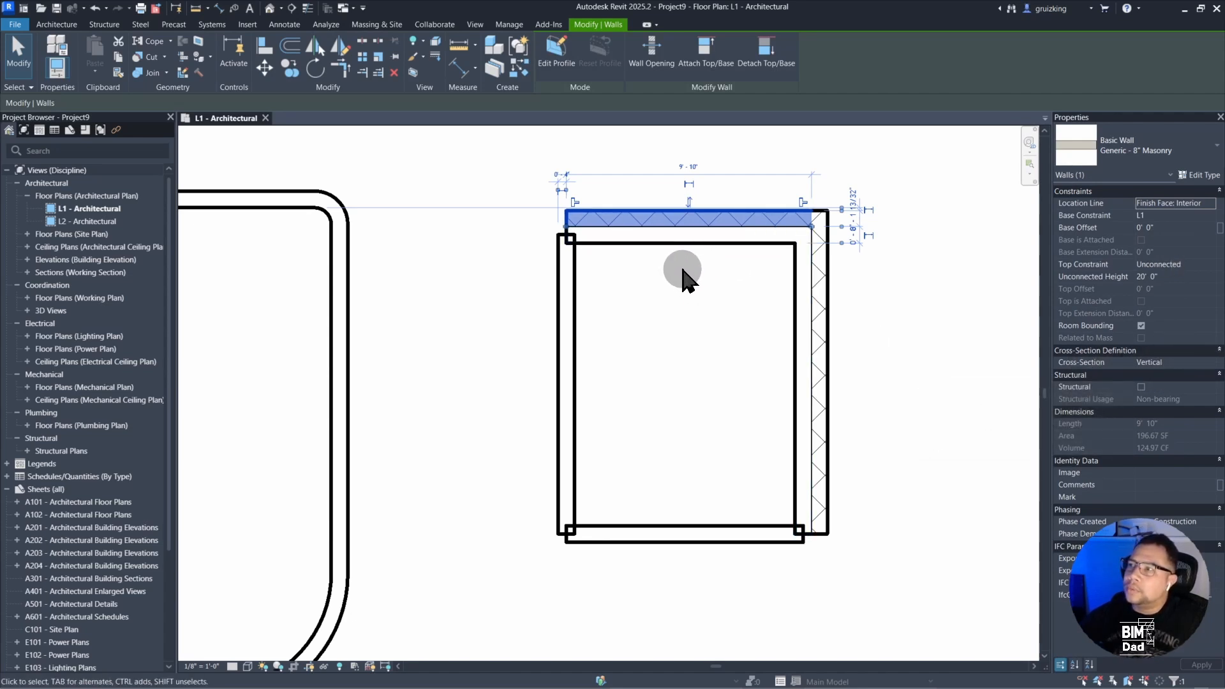
{"action": "left_click", "coordinate": [667, 235], "text": "ctrl"}
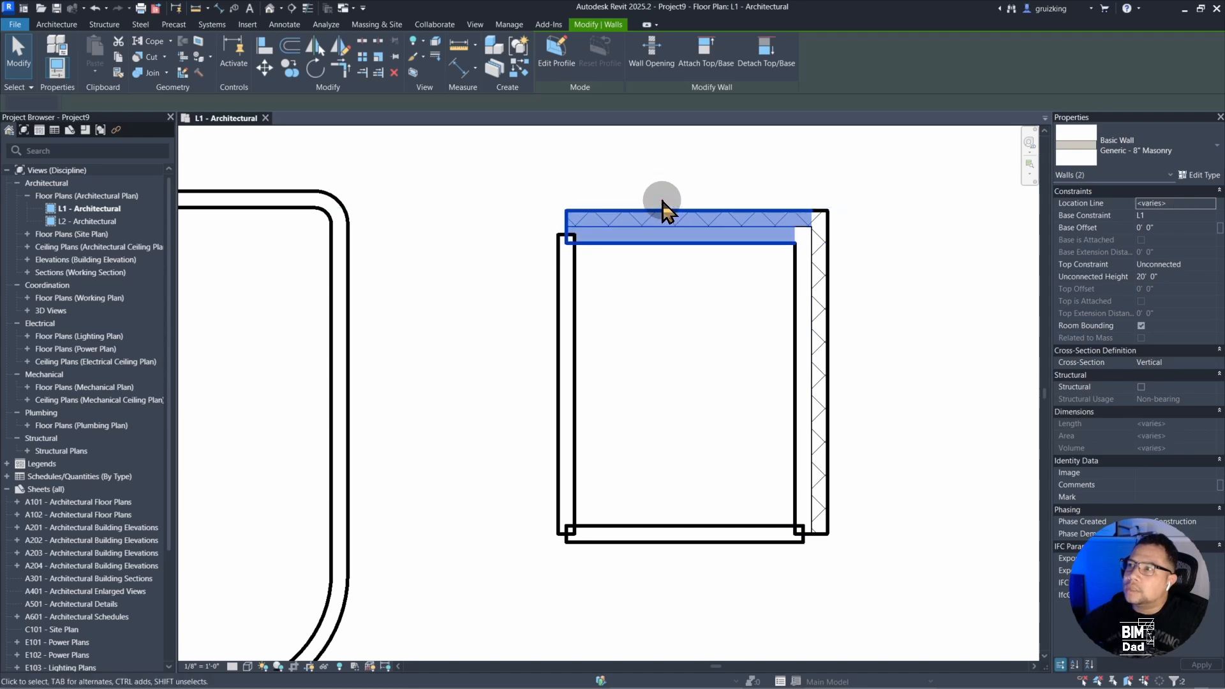
{"action": "left_click", "coordinate": [1204, 362]}
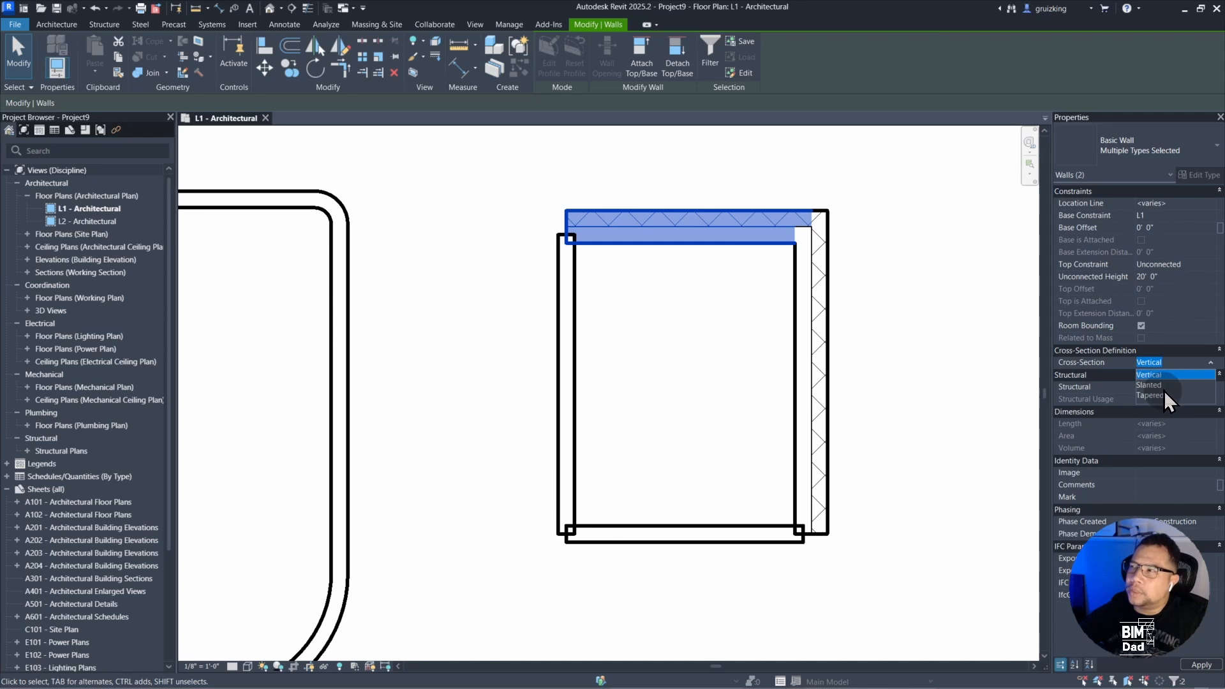
{"action": "left_click", "coordinate": [951, 288]}
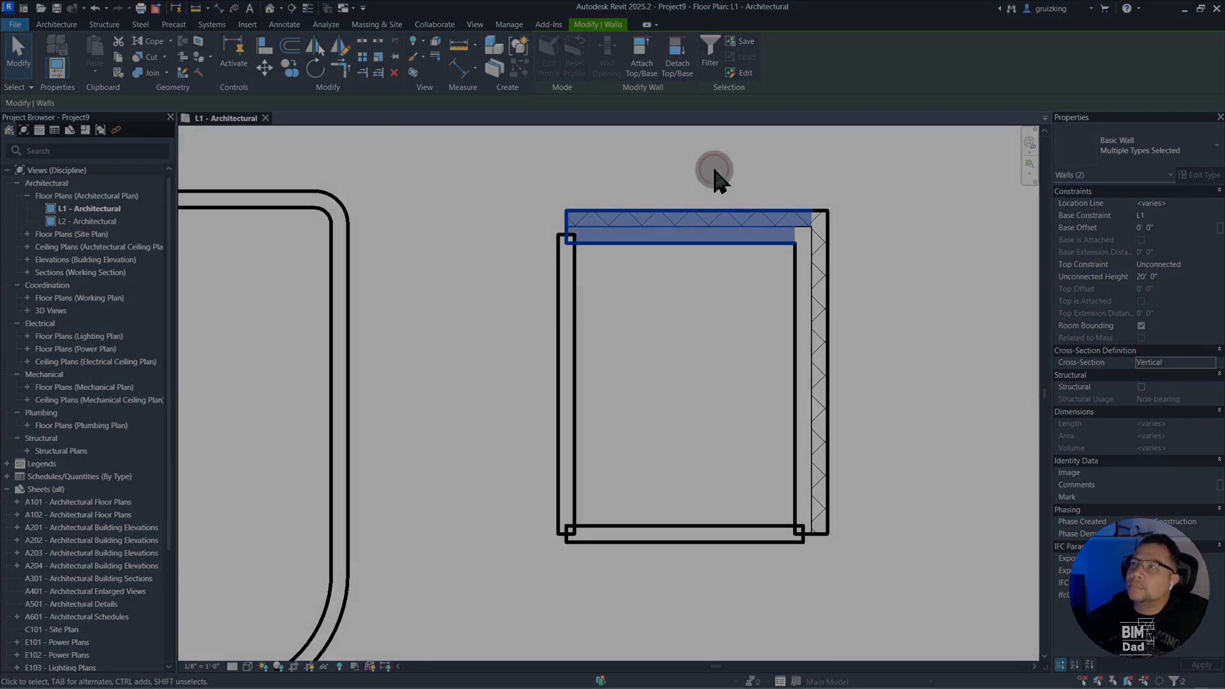
{"action": "left_click", "coordinate": [662, 191]}
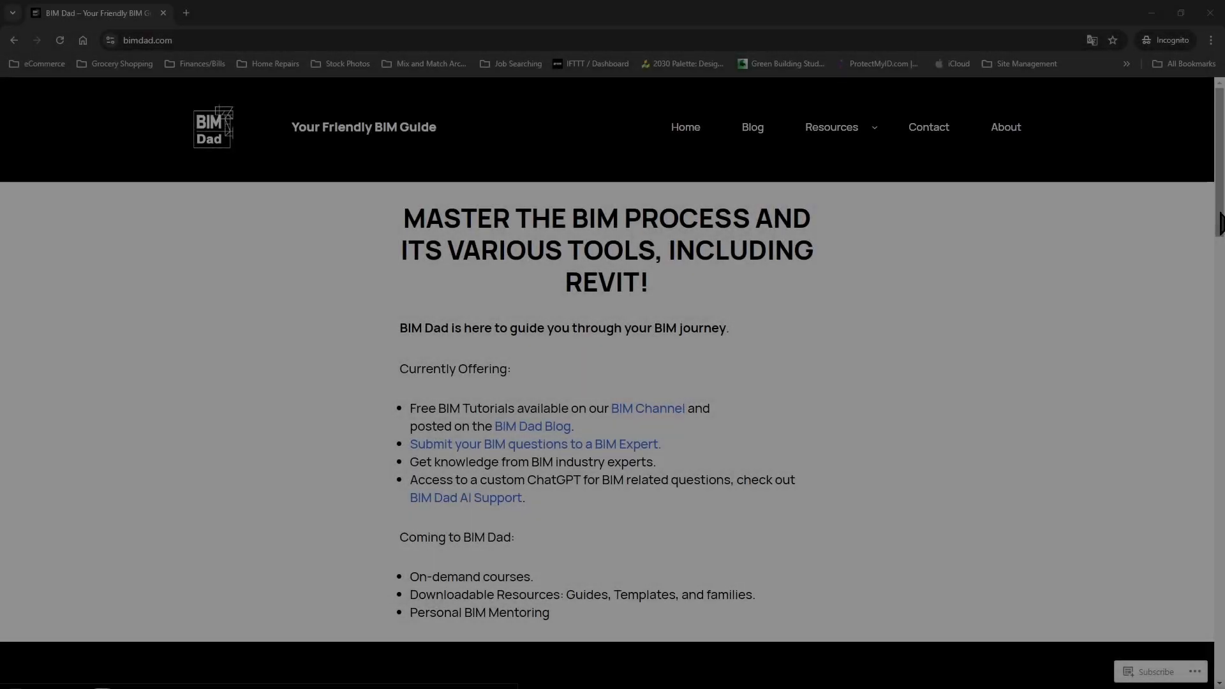
Look through the BIM Dad home page in the browser down to its footer
{"action": "scroll", "coordinate": [1216, 268], "scroll_direction": "down", "scroll_amount": 2}
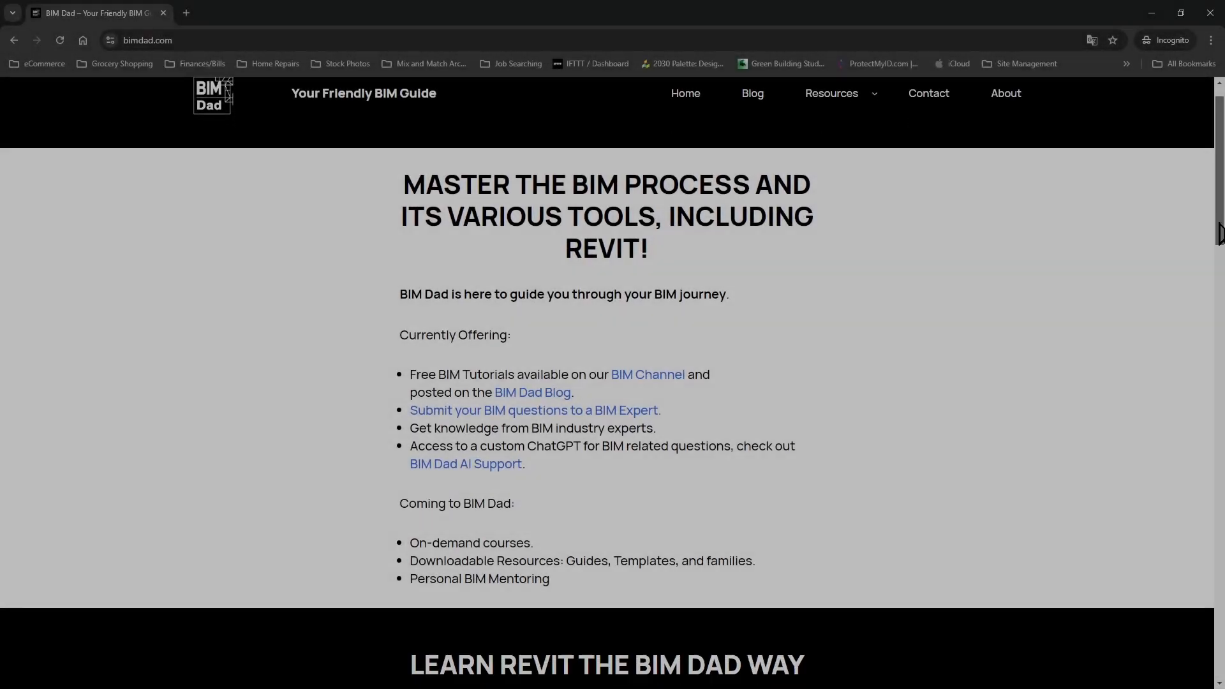
{"action": "left_click_drag", "start_coordinate": [1219, 252], "coordinate": [1149, 680]}
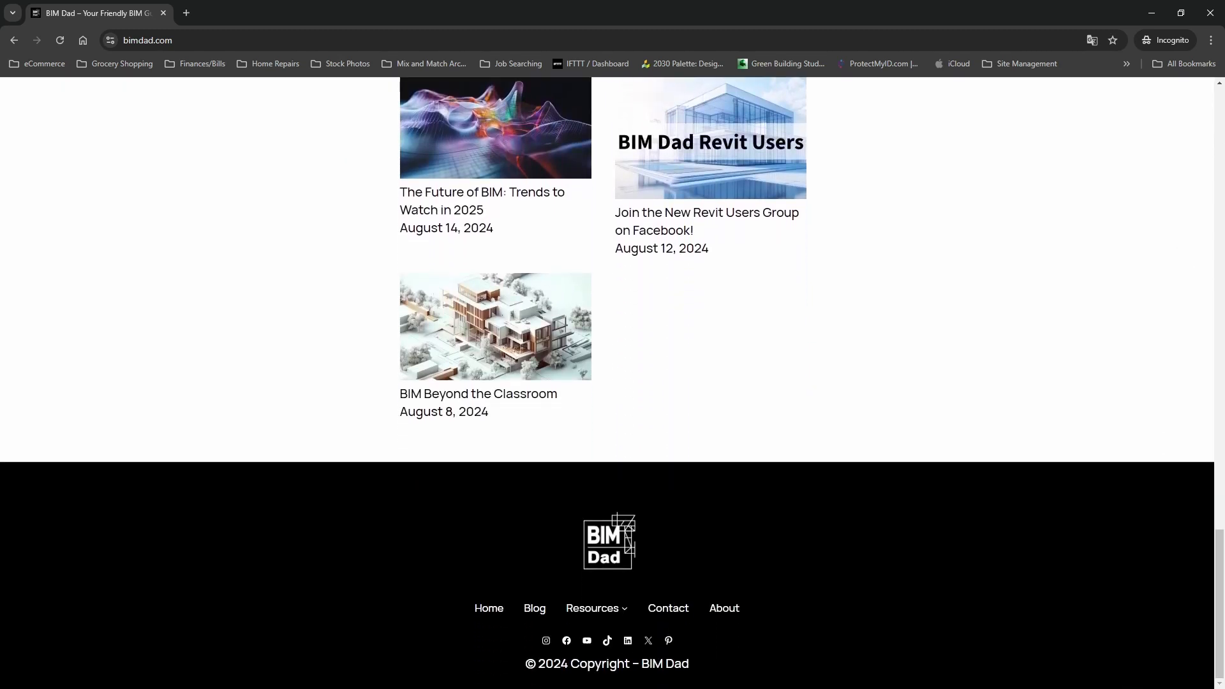